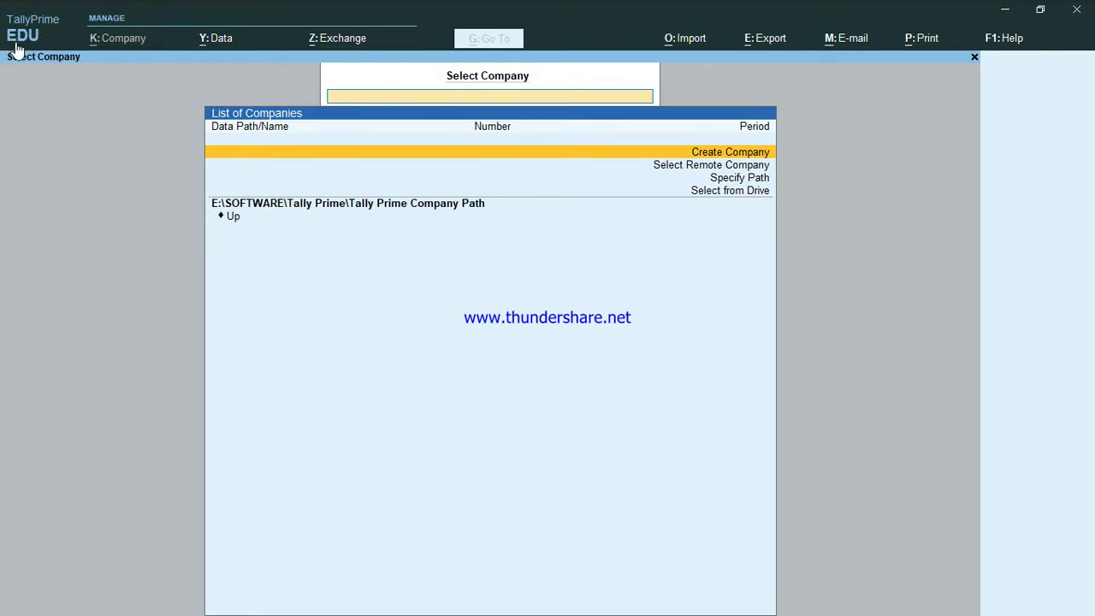
{"action": "left_click", "coordinate": [35, 36]}
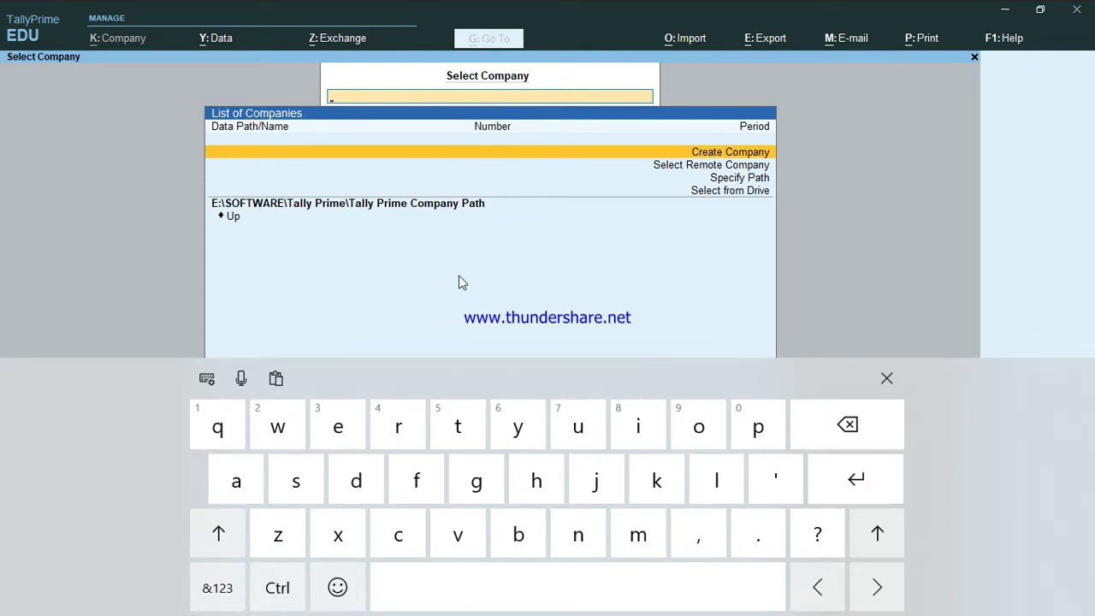
{"action": "left_click", "coordinate": [888, 377]}
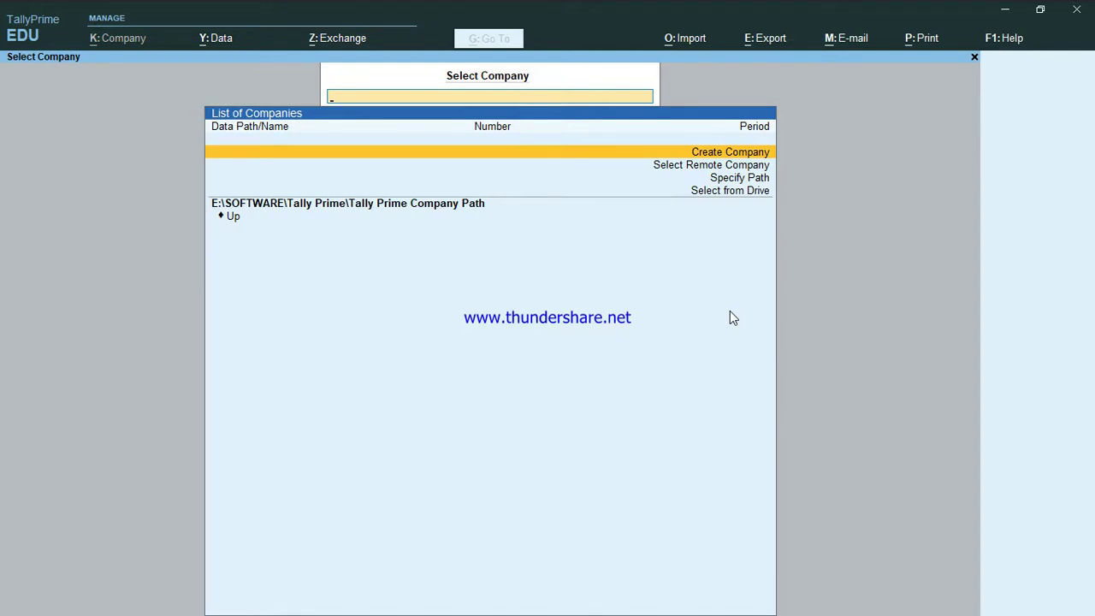
{"action": "key", "text": "Down"}
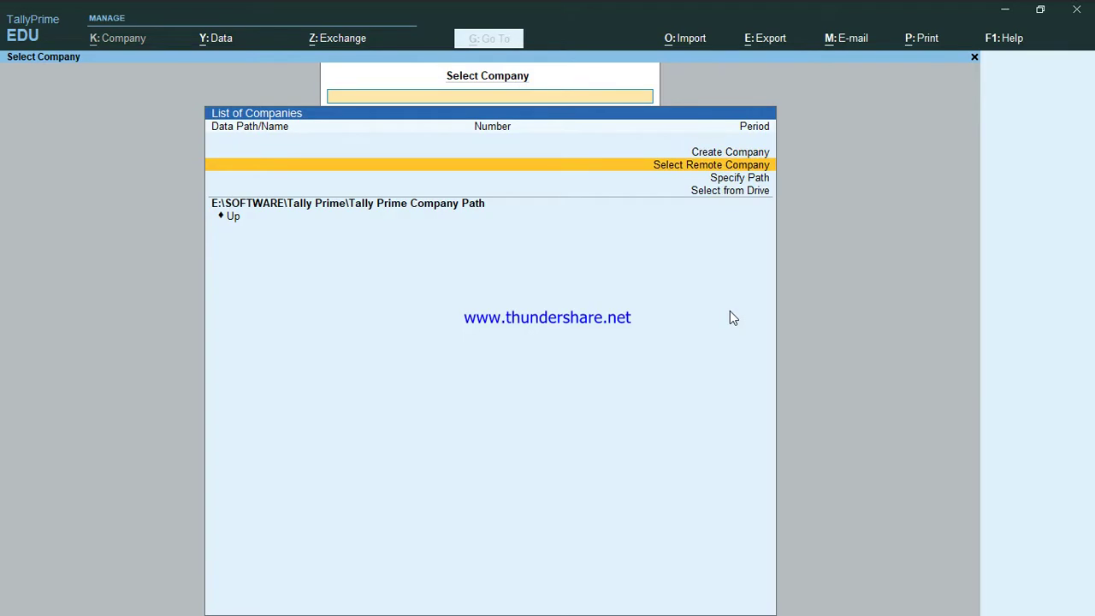
{"action": "key", "text": "Down"}
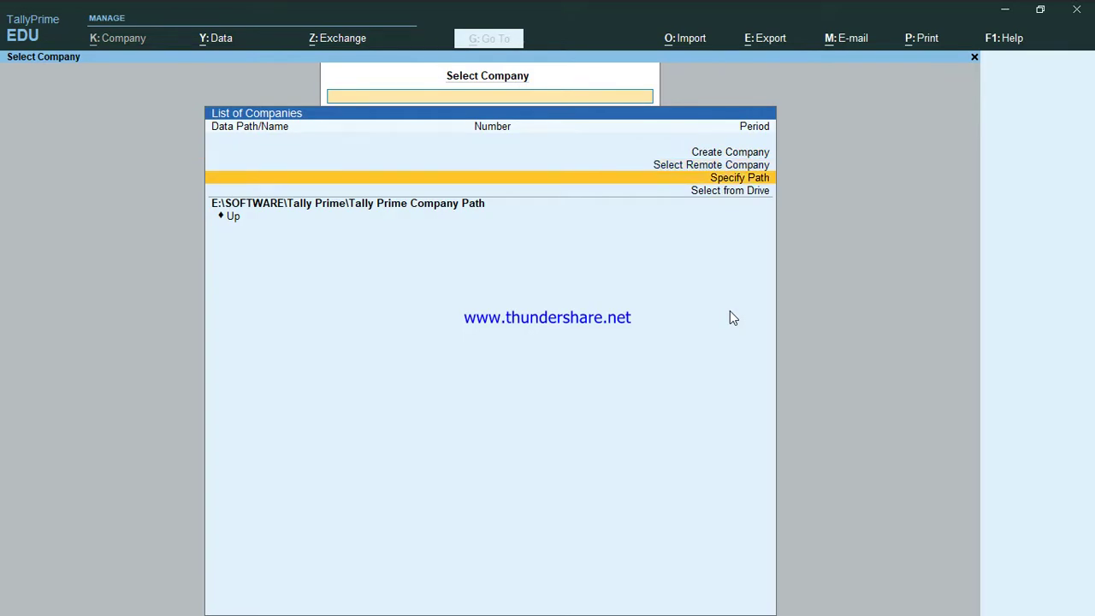
{"action": "key", "text": "Down"}
{"action": "key", "text": "Up"}
{"action": "key", "text": "Up"}
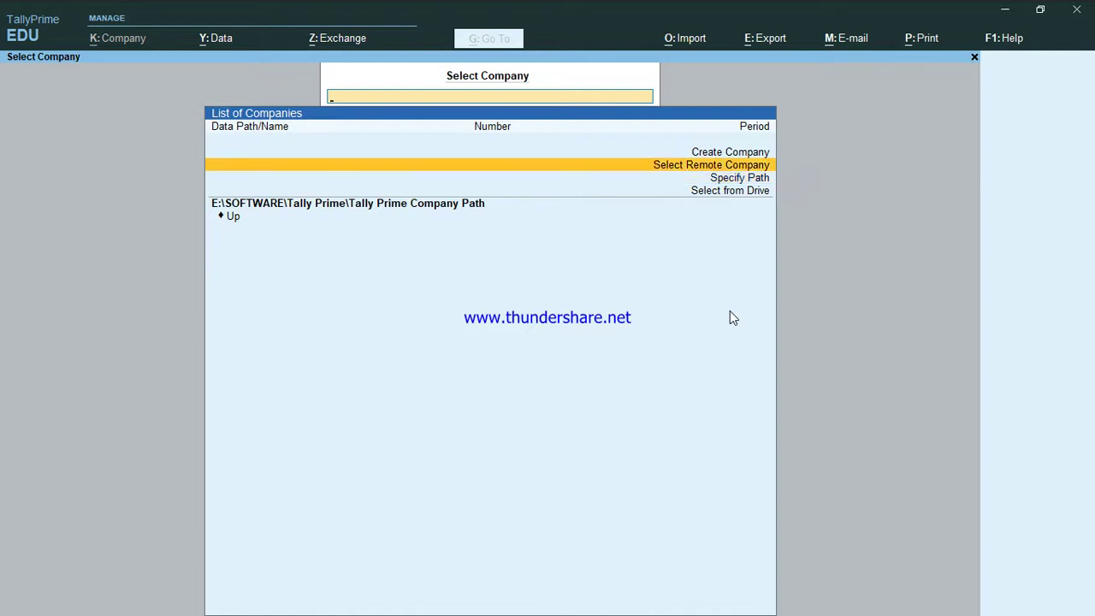
{"action": "key", "text": "Down"}
{"action": "key", "text": "Down"}
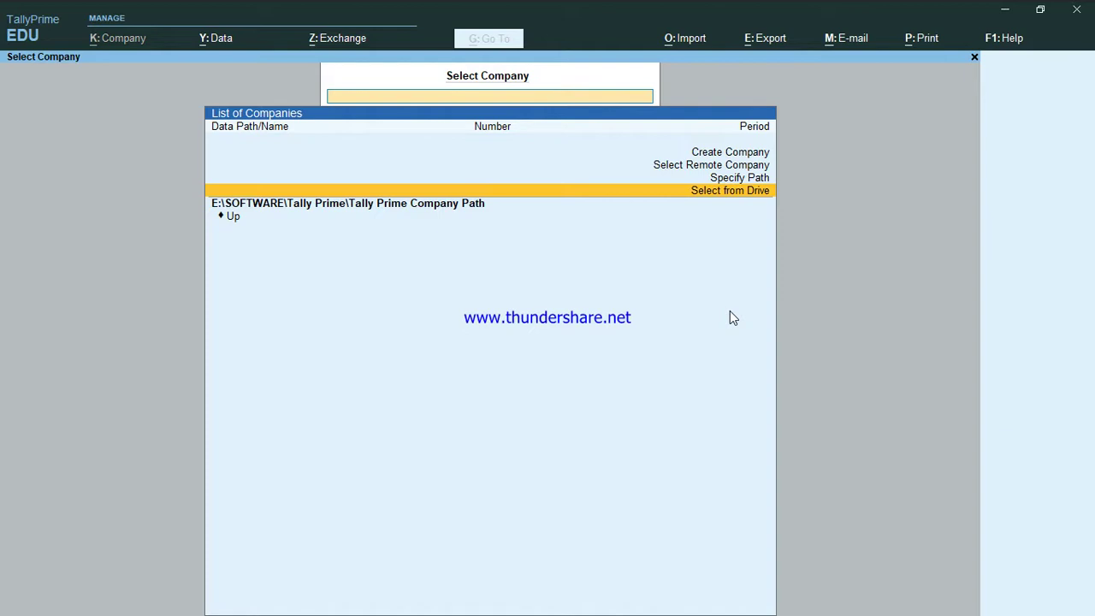
{"action": "key", "text": "Up"}
{"action": "key", "text": "Up"}
{"action": "key", "text": "Up"}
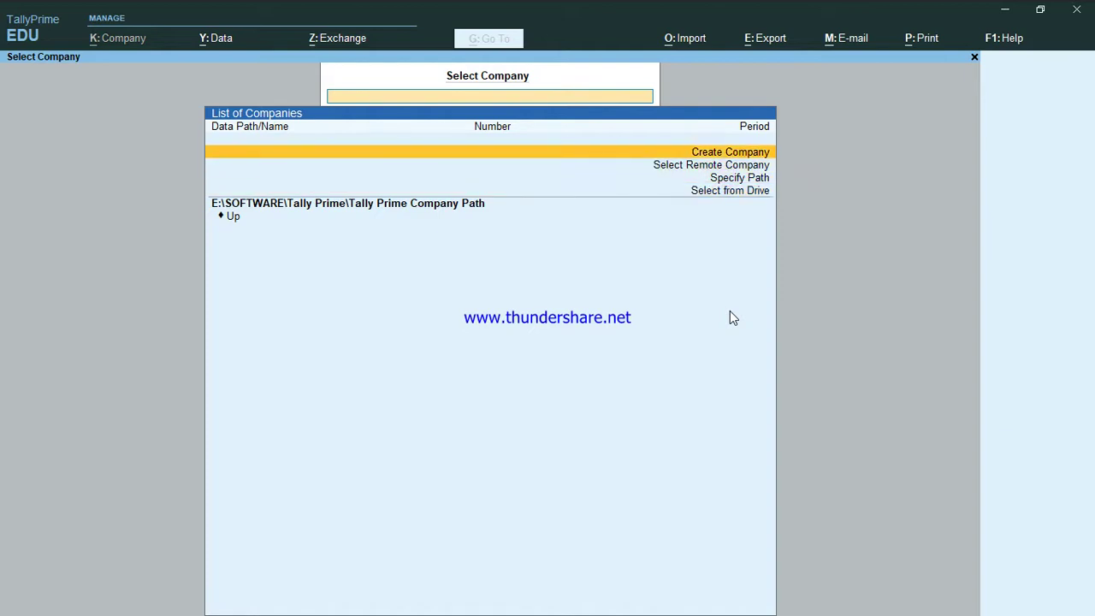
{"action": "key", "text": "Down"}
{"action": "key", "text": "Up"}
{"action": "key", "text": "Return"}
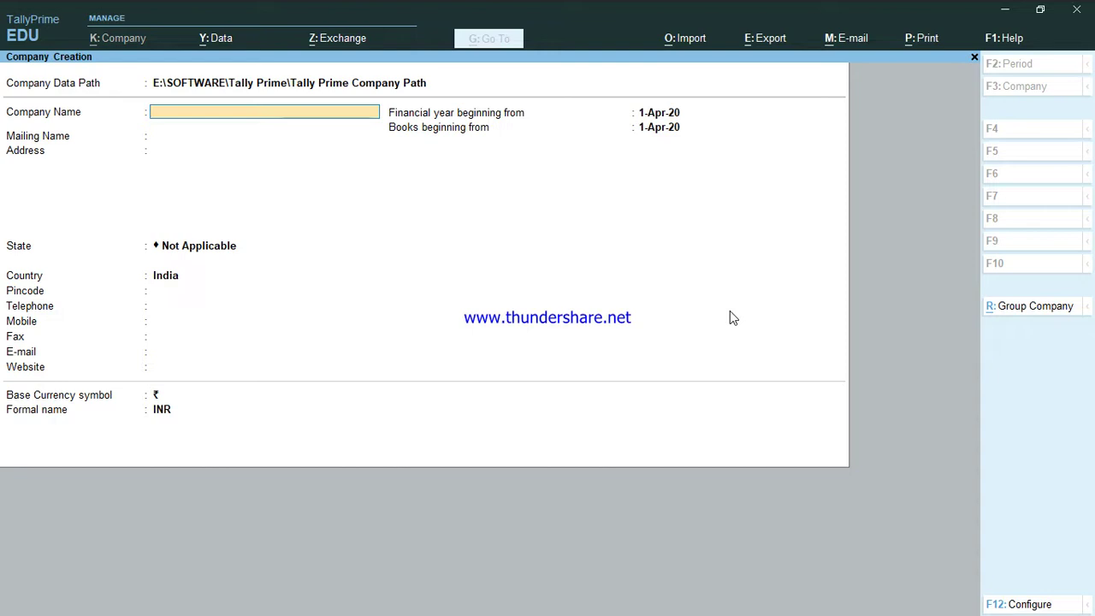
{"action": "type", "text": "GPK"}
{"action": "key", "text": "Return"}
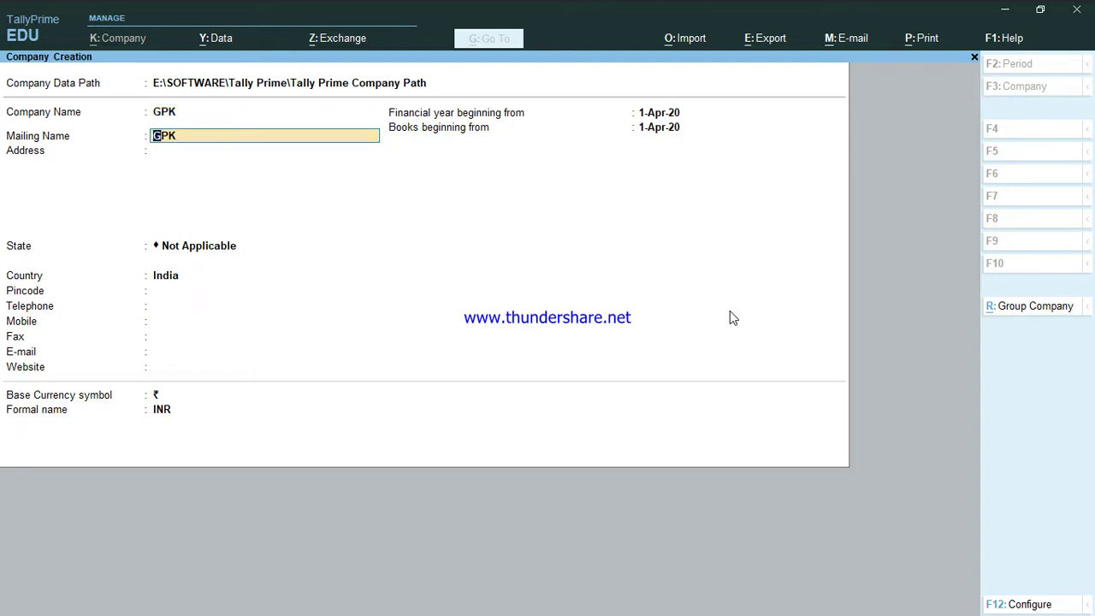
{"action": "key", "text": "Return"}
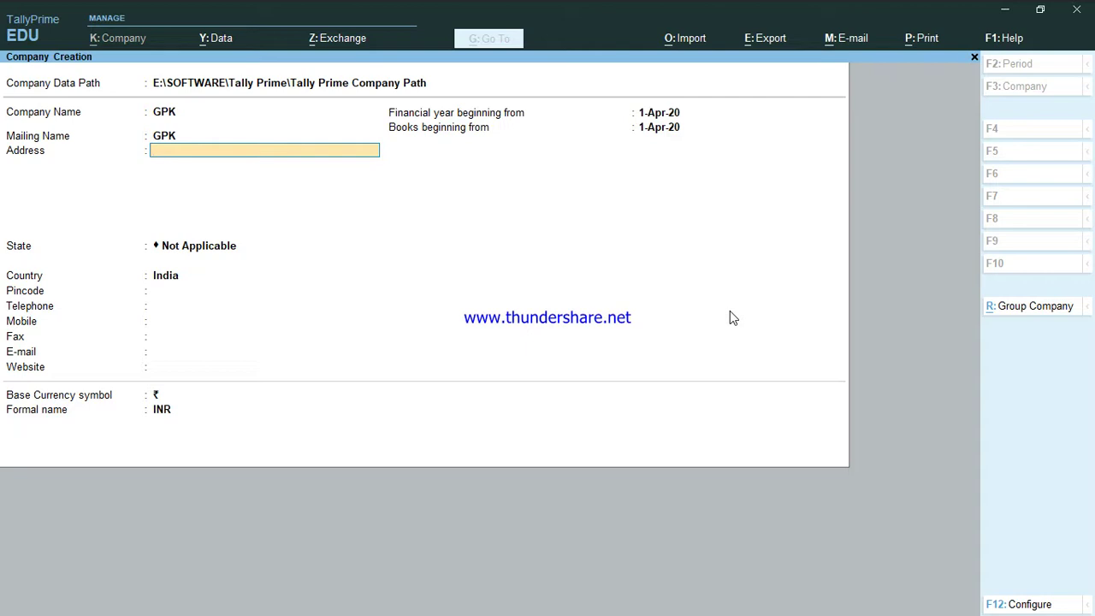
Set the state to Delhi and pincode 110018, keeping 1-Apr-20 as financial year start.
{"action": "key", "text": "Return"}
{"action": "key", "text": "Return"}
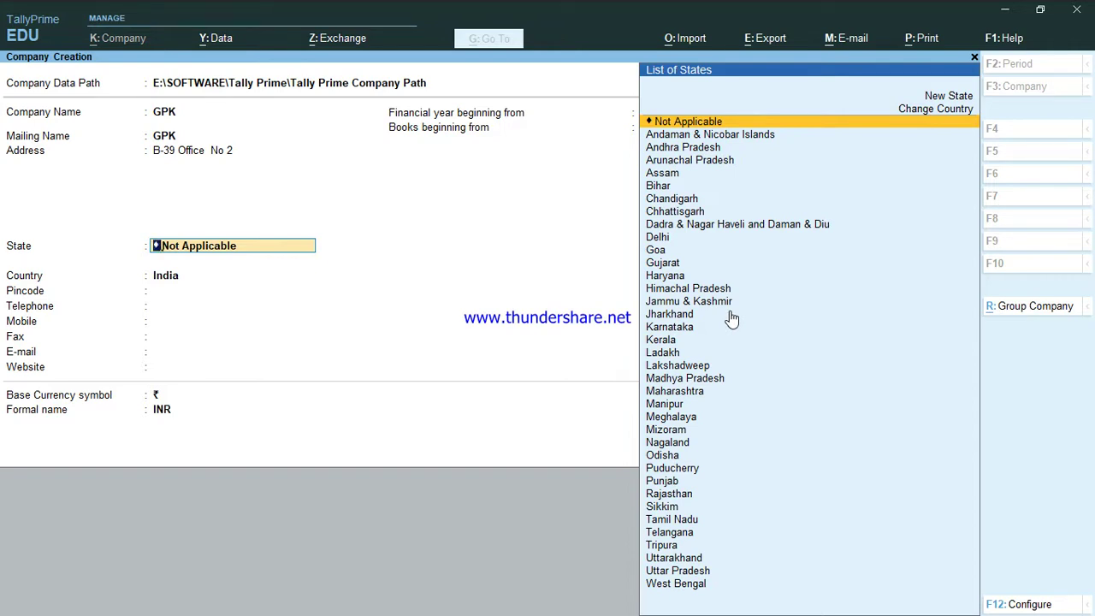
{"action": "type", "text": "Delhi"}
{"action": "key", "text": "Return"}
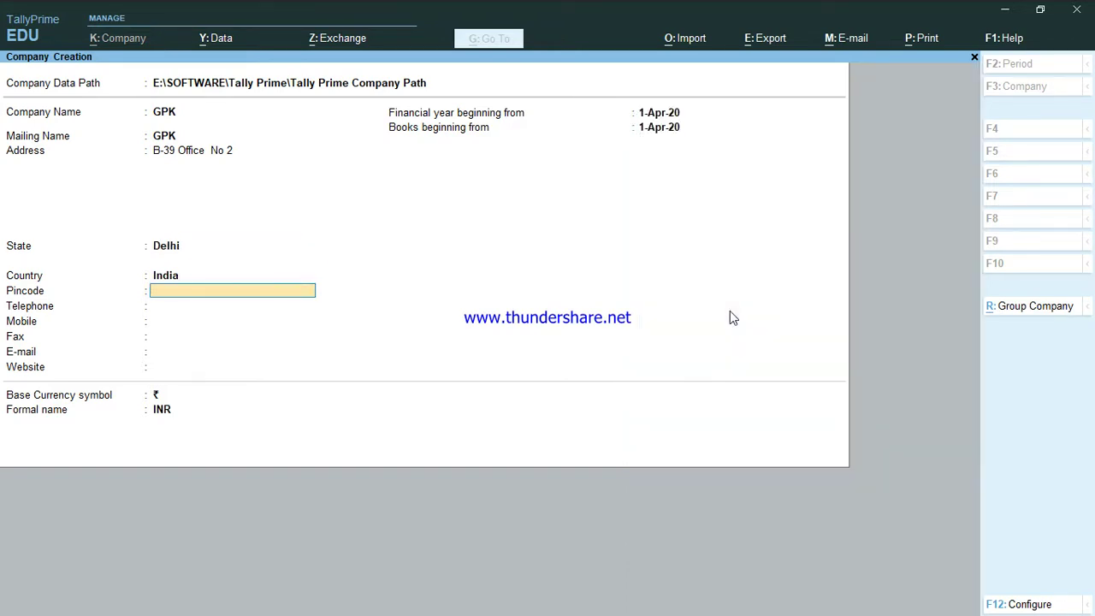
{"action": "type", "text": "110018"}
{"action": "key", "text": "Return"}
{"action": "key", "text": "Return"}
{"action": "key", "text": "Return"}
{"action": "key", "text": "Return"}
{"action": "key", "text": "Return"}
{"action": "key", "text": "Return"}
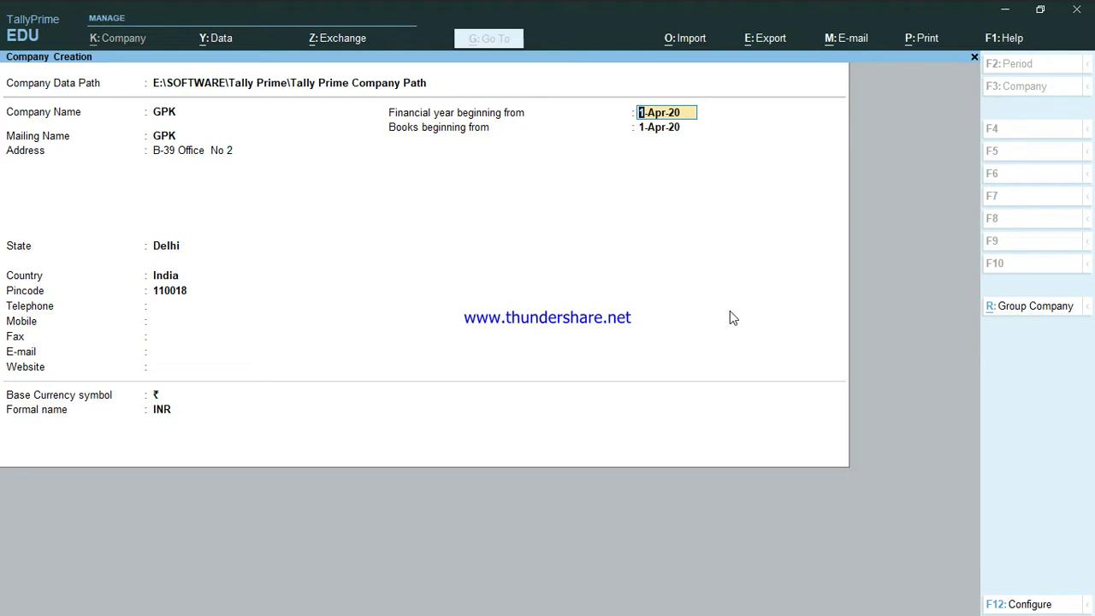
{"action": "key", "text": "Return"}
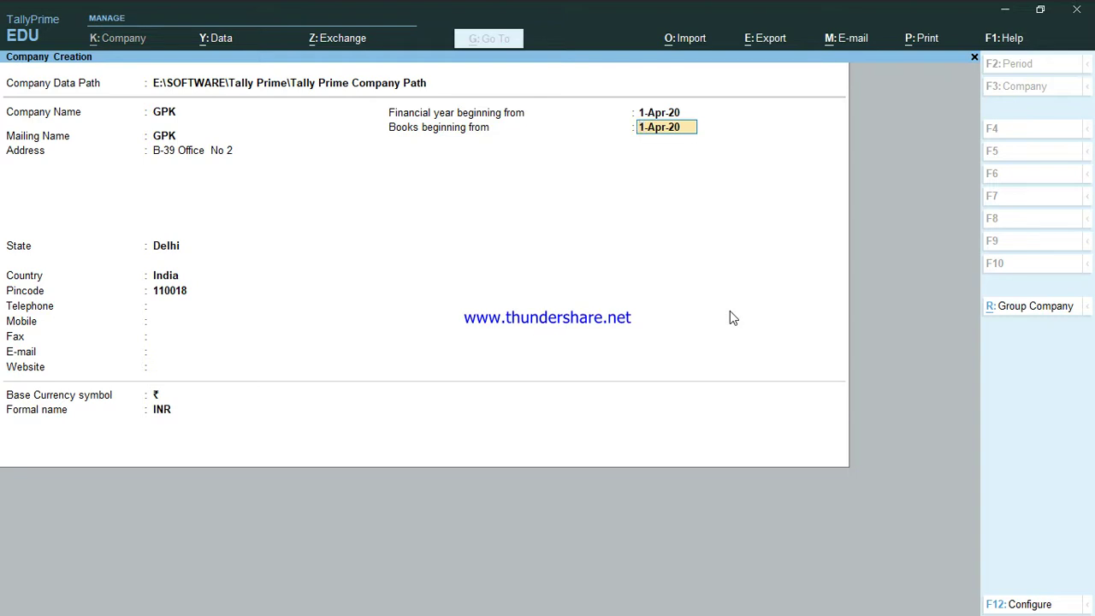
Keep 1-Apr-20 as books start and ₹ as base currency, then bring up the Configuration settings.
{"action": "key", "text": "Return"}
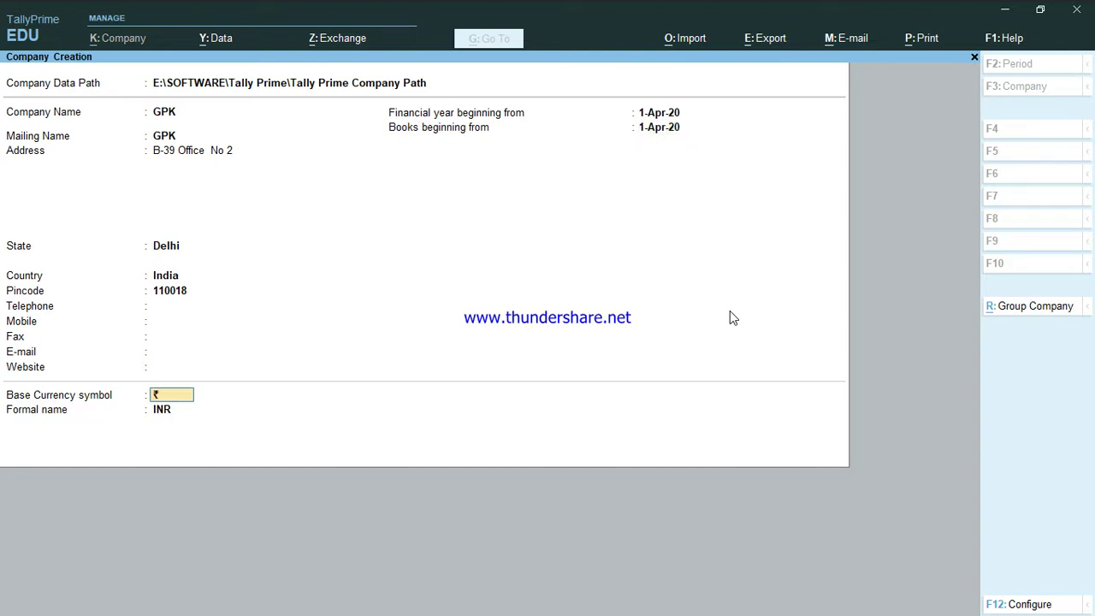
{"action": "key", "text": "Return"}
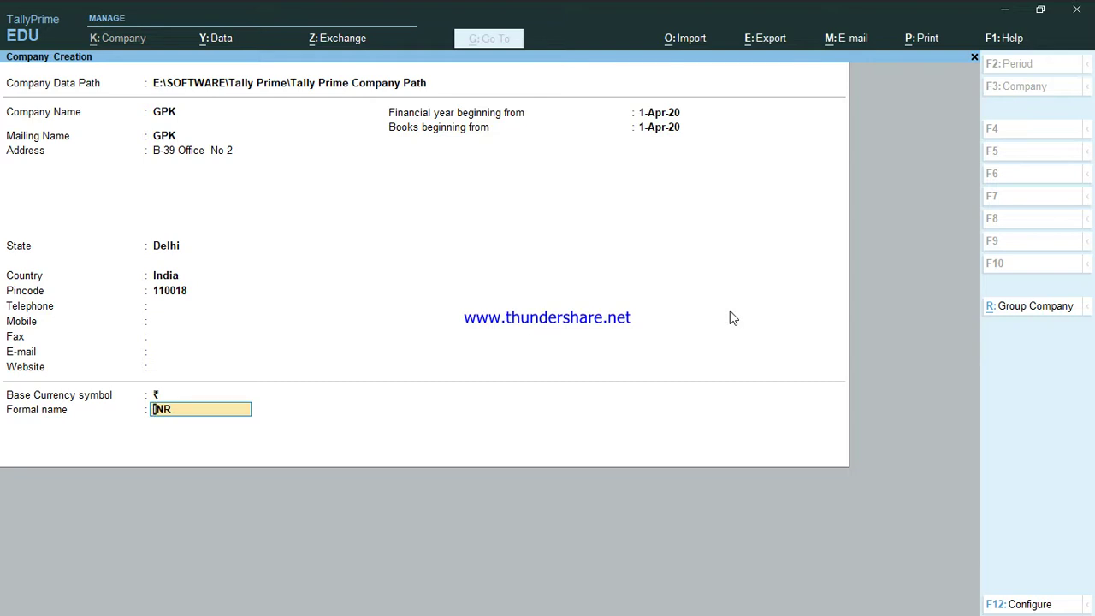
{"action": "key", "text": "Return"}
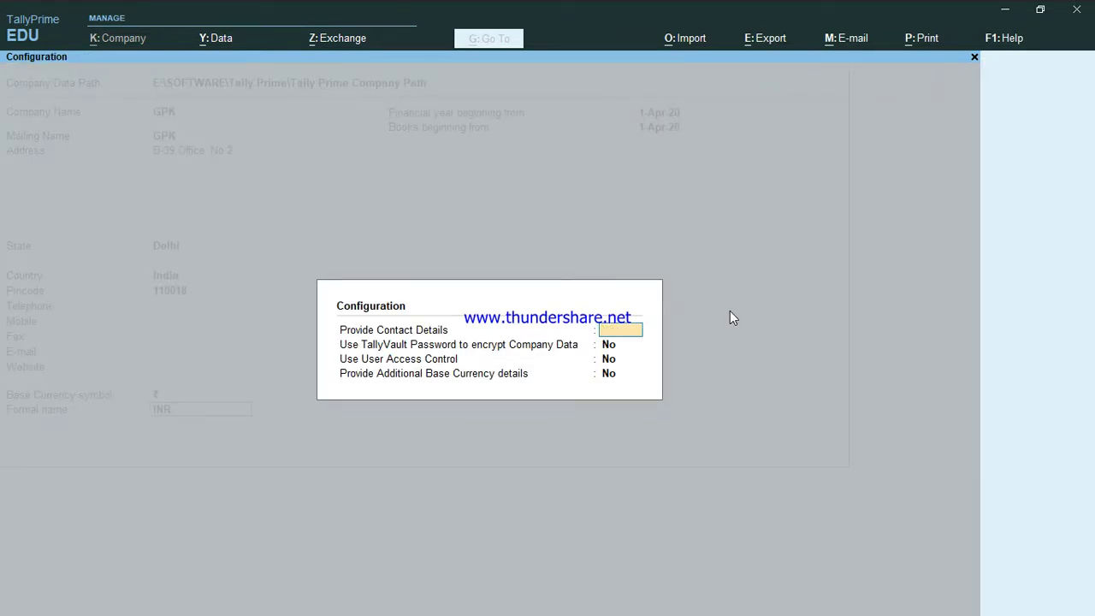
In Configuration, set TallyVault, User Access Control and Additional Base Currency details to Yes.
{"action": "key", "text": "Escape"}
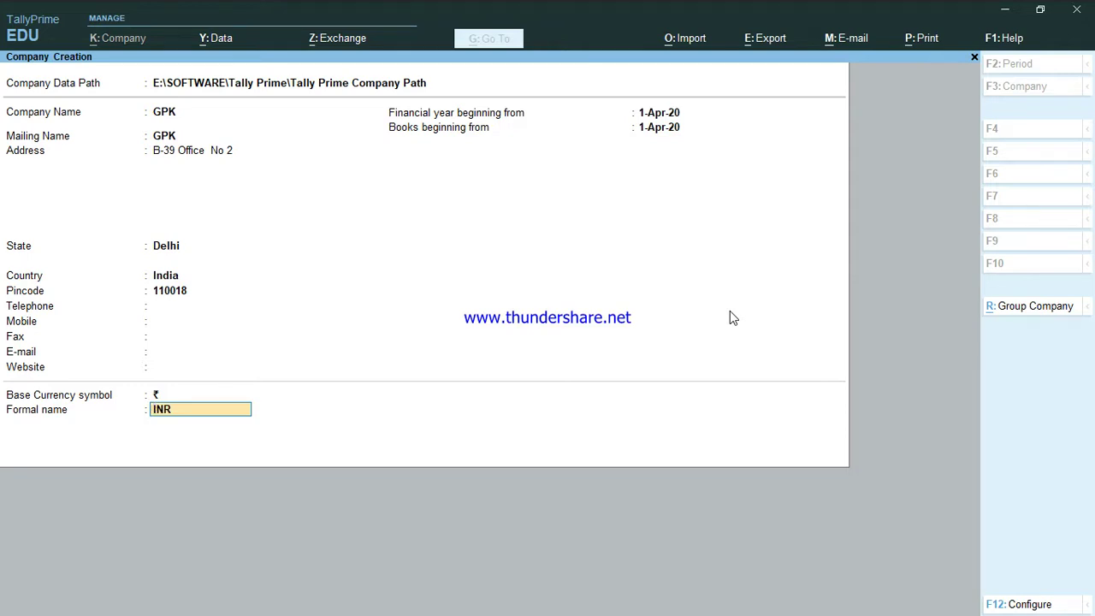
{"action": "key", "text": "F12"}
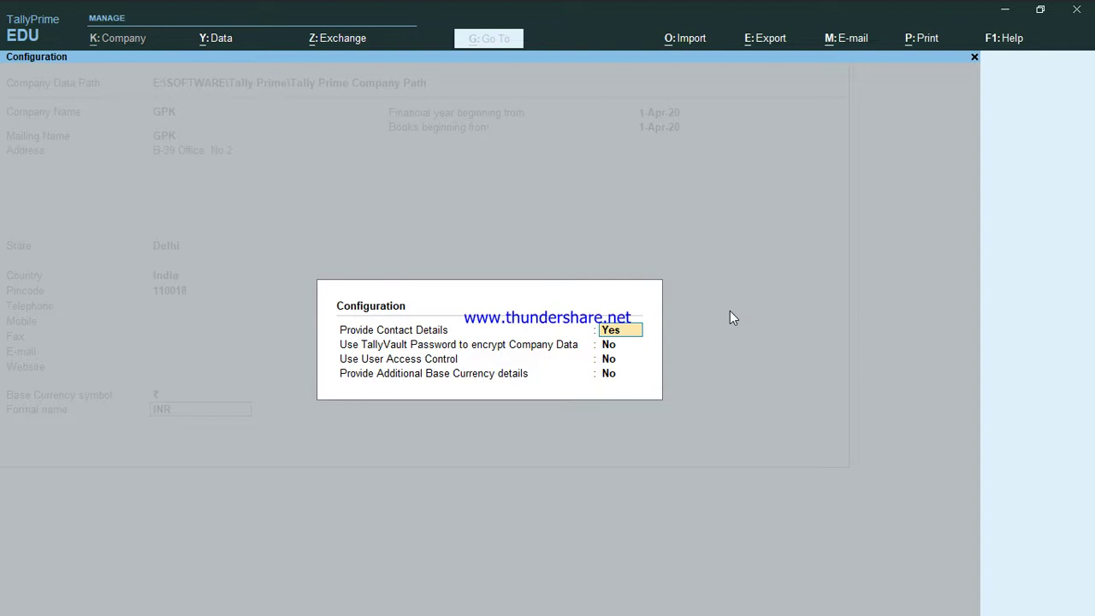
{"action": "key", "text": "Return"}
{"action": "type", "text": "y"}
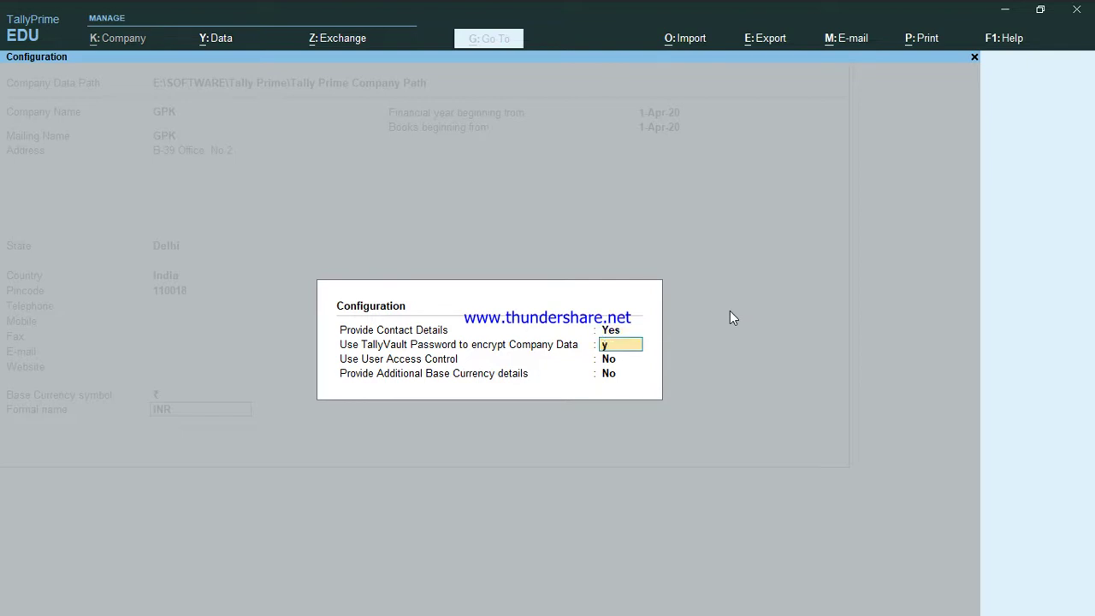
{"action": "key", "text": "Return"}
{"action": "type", "text": "y"}
{"action": "key", "text": "Return"}
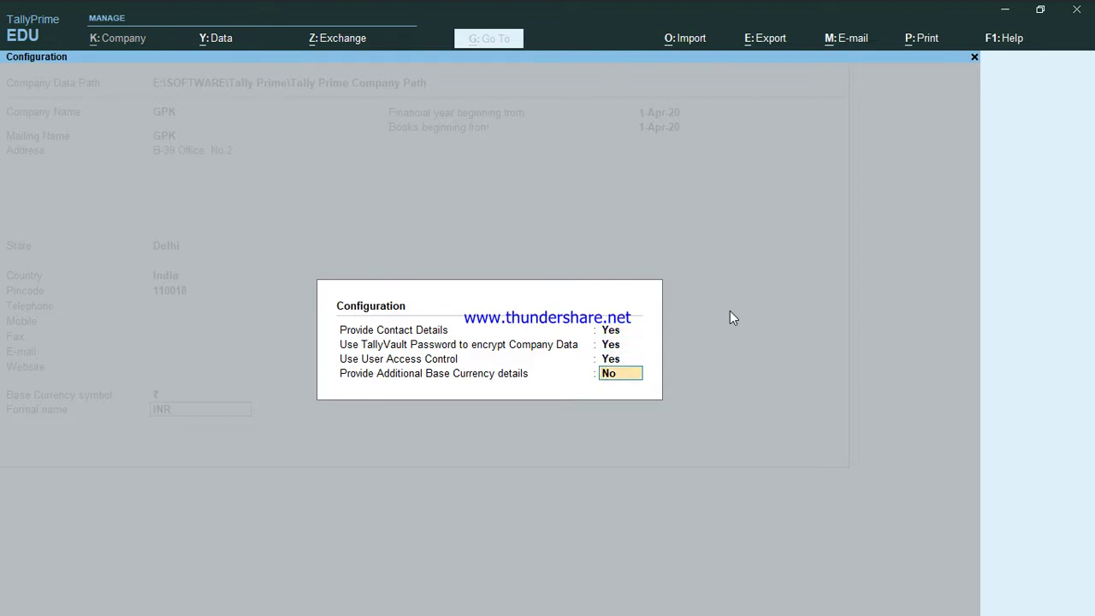
{"action": "type", "text": "y"}
{"action": "key", "text": "Return"}
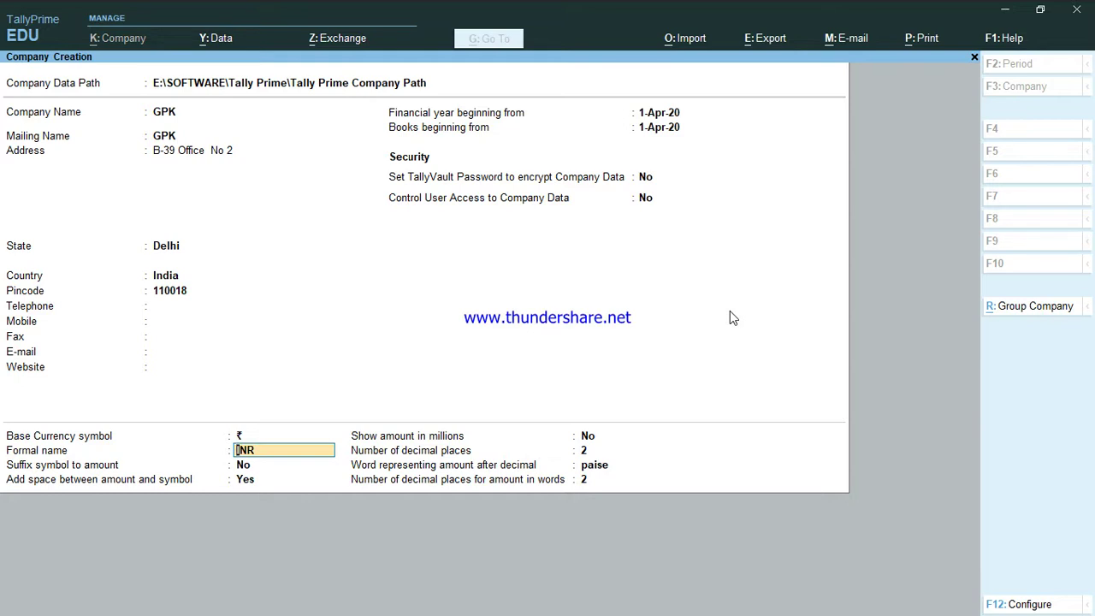
Step through the new currency and security fields and bring the Configuration options back up.
{"action": "key", "text": "Return"}
{"action": "key", "text": "Return"}
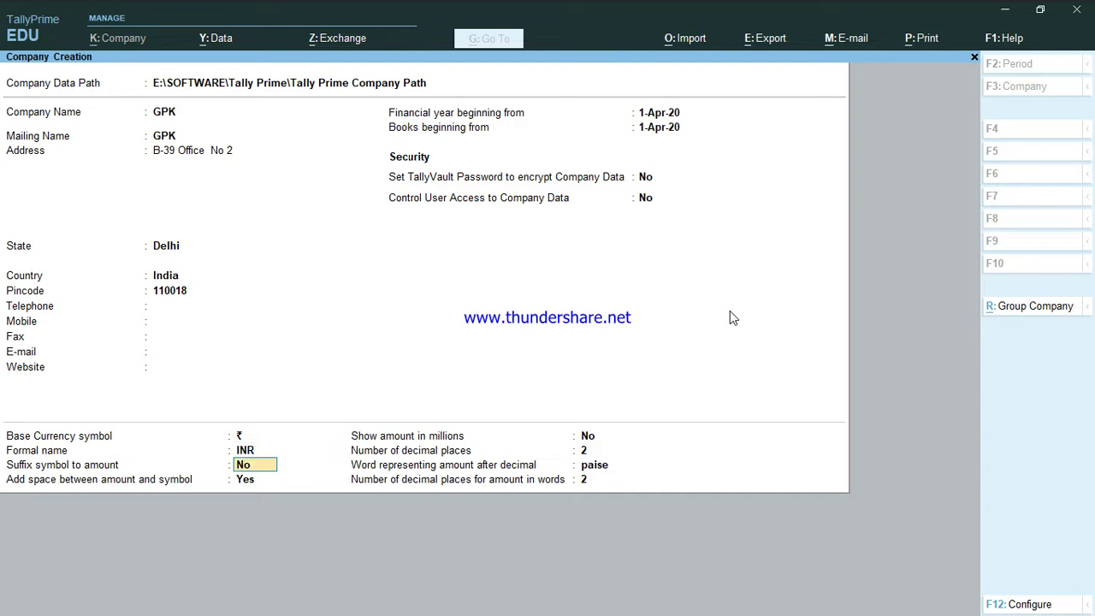
{"action": "key", "text": "Return"}
{"action": "key", "text": "Return"}
{"action": "key", "text": "Return"}
{"action": "key", "text": "Return"}
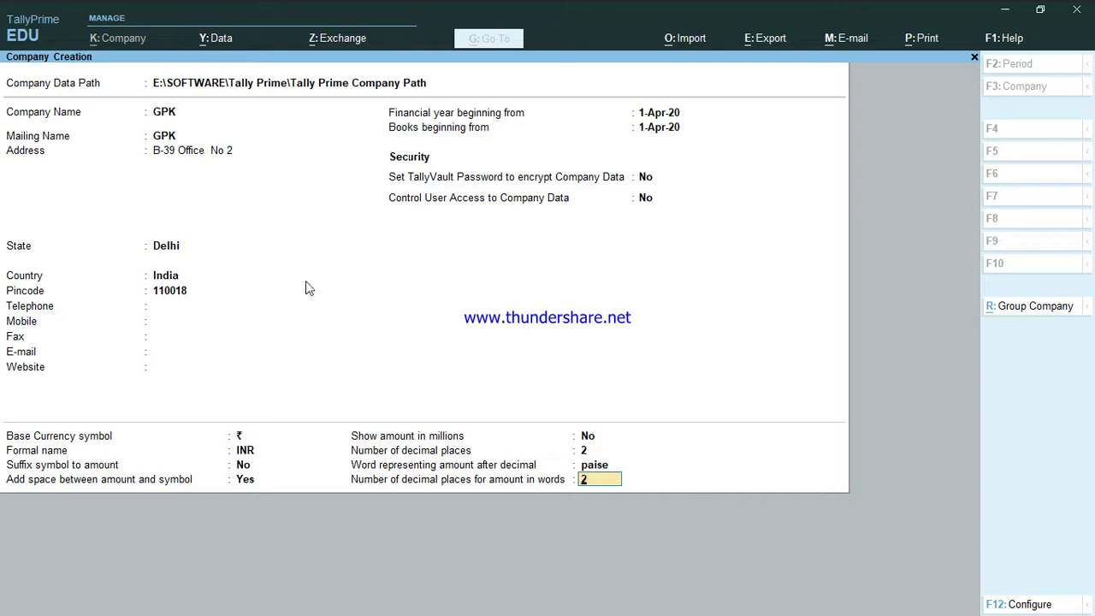
{"action": "key", "text": "Return"}
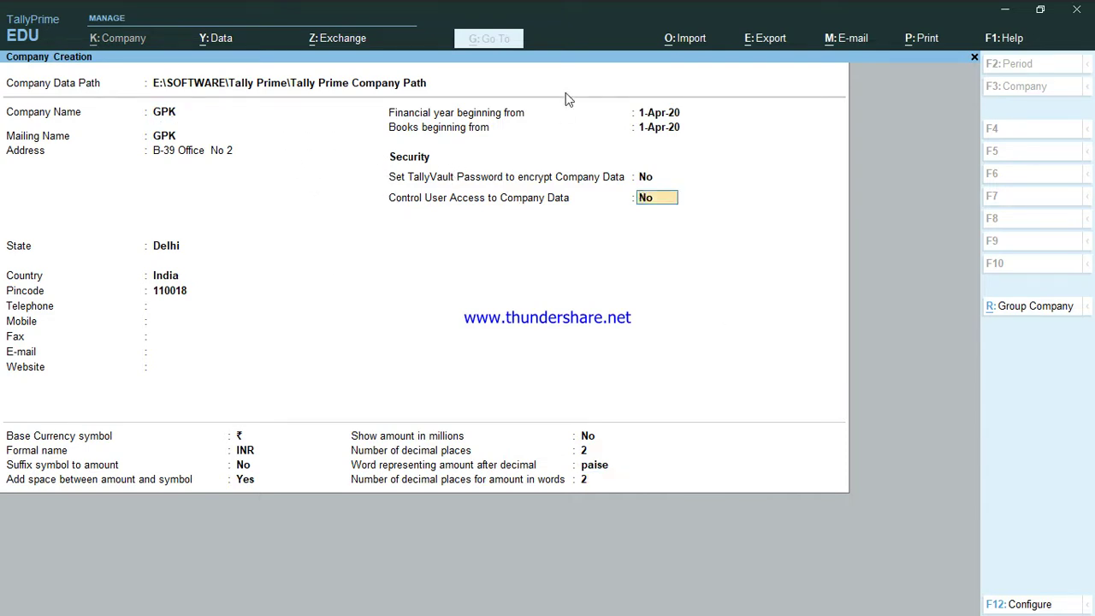
{"action": "key", "text": "XF86MonBrightnessDown"}
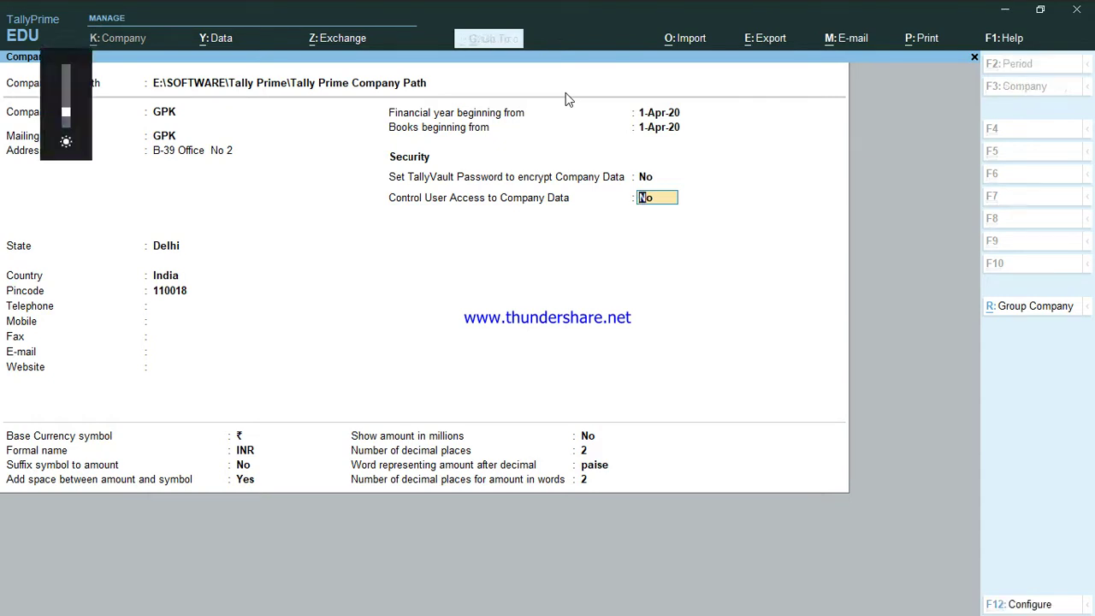
{"action": "key", "text": "F12"}
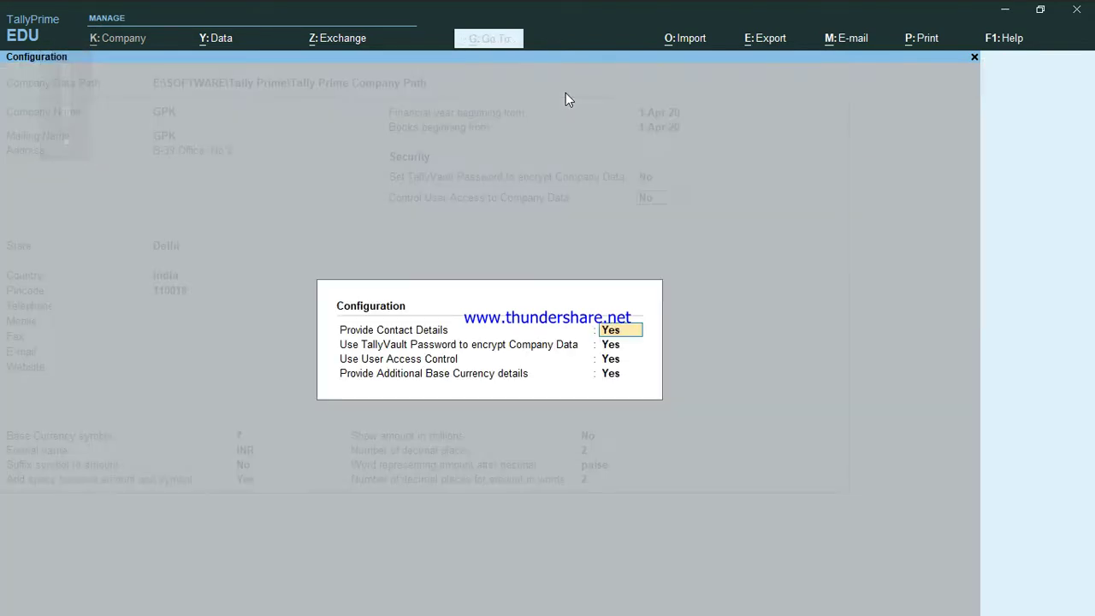
Set TallyVault, User Access Control and Additional Base Currency to No, then advance to Accept.
{"action": "key", "text": "Return"}
{"action": "key", "text": "n"}
{"action": "key", "text": "Return"}
{"action": "key", "text": "n"}
{"action": "key", "text": "Return"}
{"action": "key", "text": "n"}
{"action": "key", "text": "Return"}
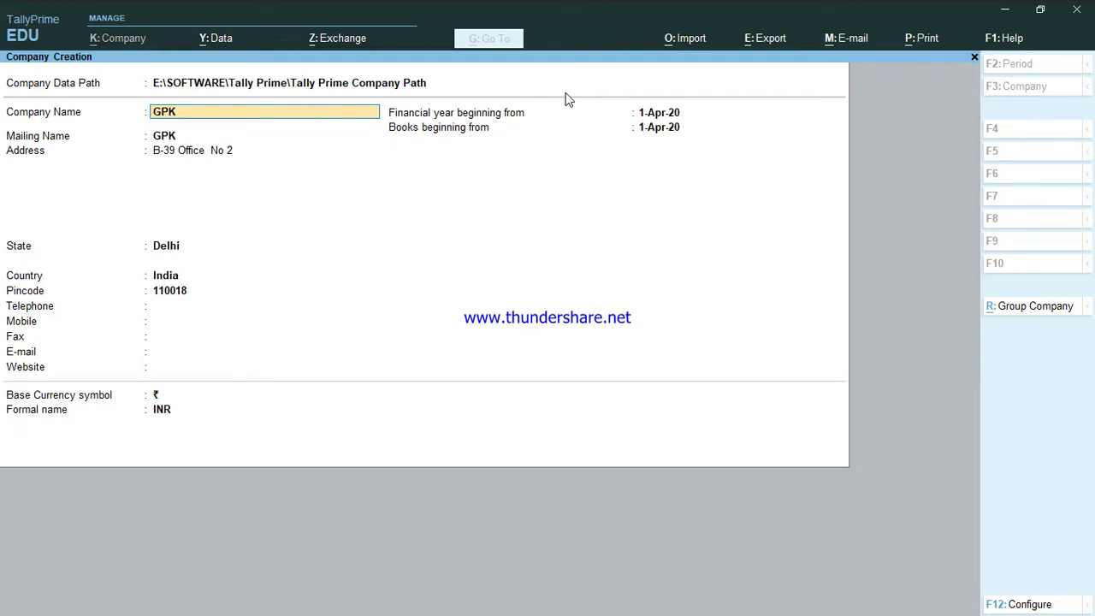
{"action": "key", "text": "Return"}
{"action": "key", "text": "Return"}
{"action": "key", "text": "Return"}
{"action": "key", "text": "Return"}
{"action": "key", "text": "Return"}
{"action": "key", "text": "Return"}
{"action": "key", "text": "Return"}
{"action": "key", "text": "Return"}
{"action": "key", "text": "Return"}
{"action": "key", "text": "Return"}
{"action": "key", "text": "Return"}
{"action": "key", "text": "Return"}
{"action": "key", "text": "Return"}
{"action": "key", "text": "Return"}
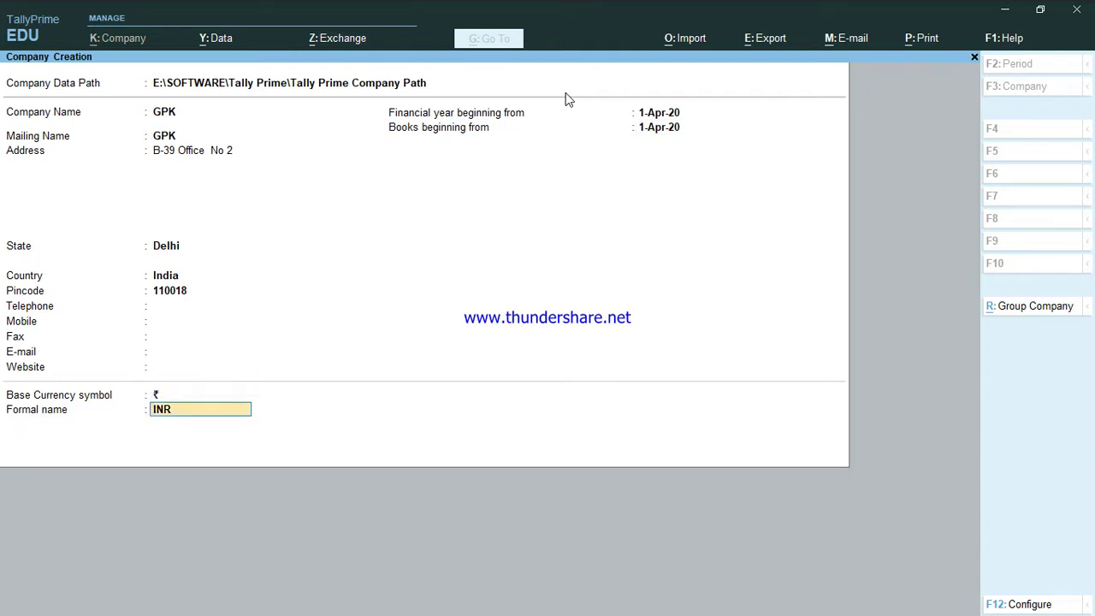
{"action": "key", "text": "Return"}
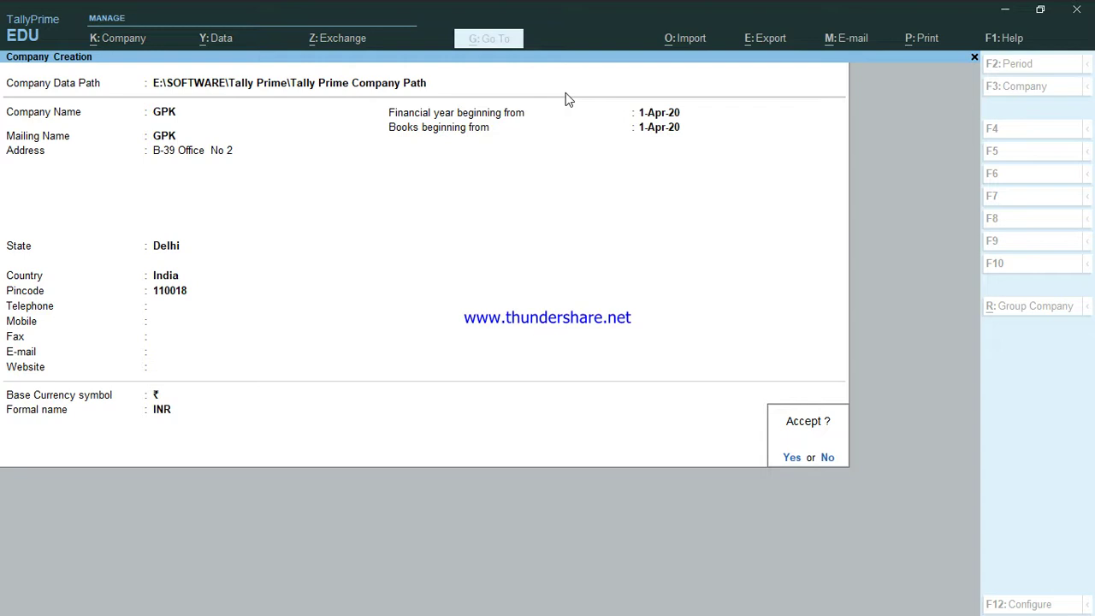
Accept the Company Creation form to create company GPK.
{"action": "key", "text": "Return"}
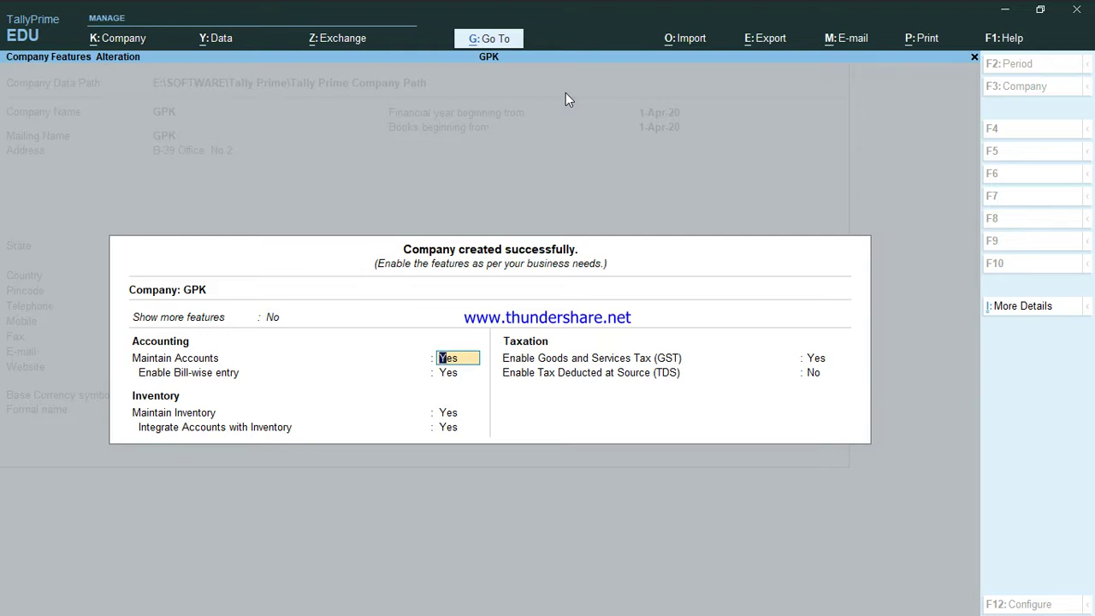
{"action": "key", "text": "Return"}
{"action": "key", "text": "Return"}
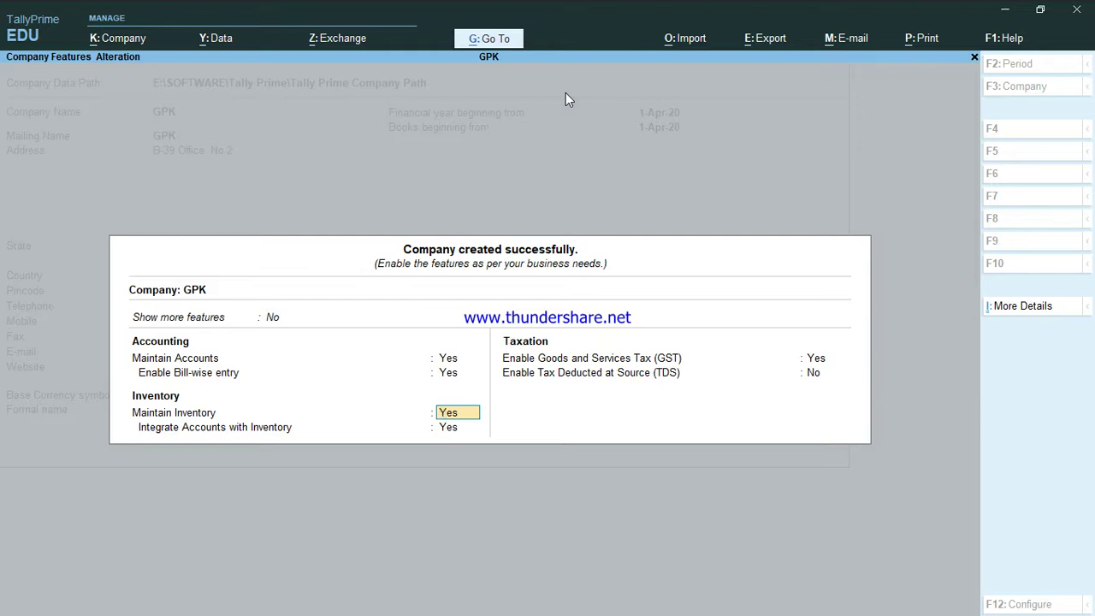
{"action": "key", "text": "Up"}
{"action": "key", "text": "Up"}
{"action": "key", "text": "Up"}
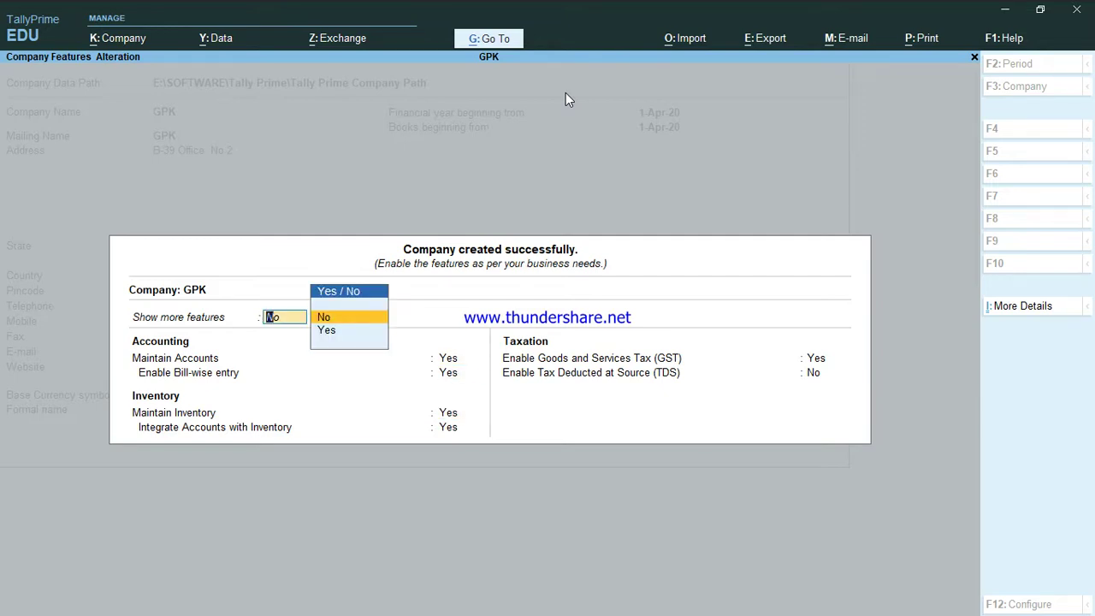
{"action": "key", "text": "Down"}
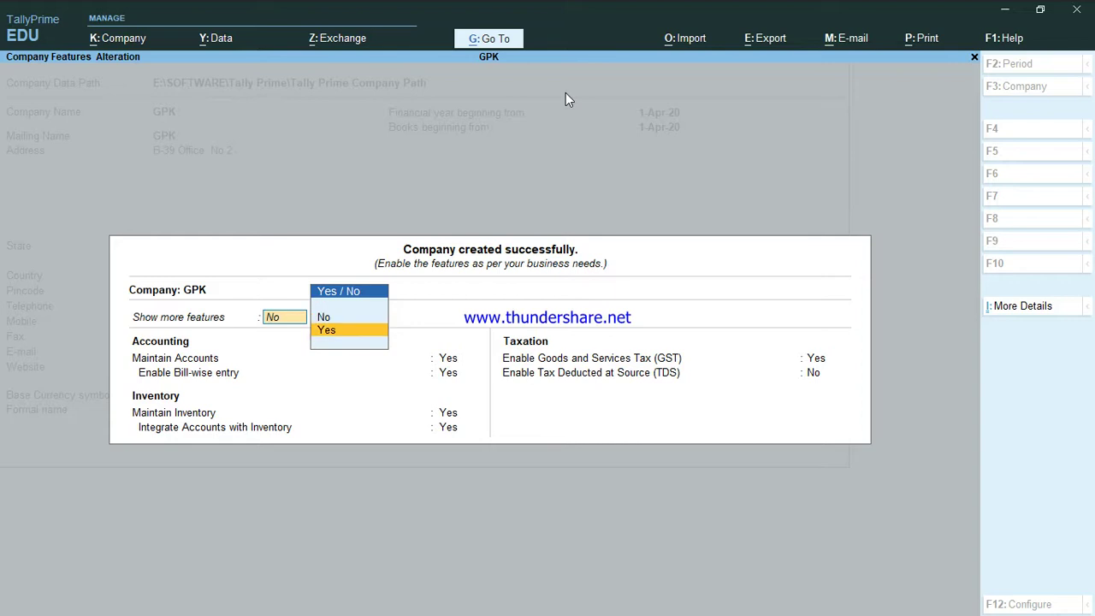
{"action": "key", "text": "Return"}
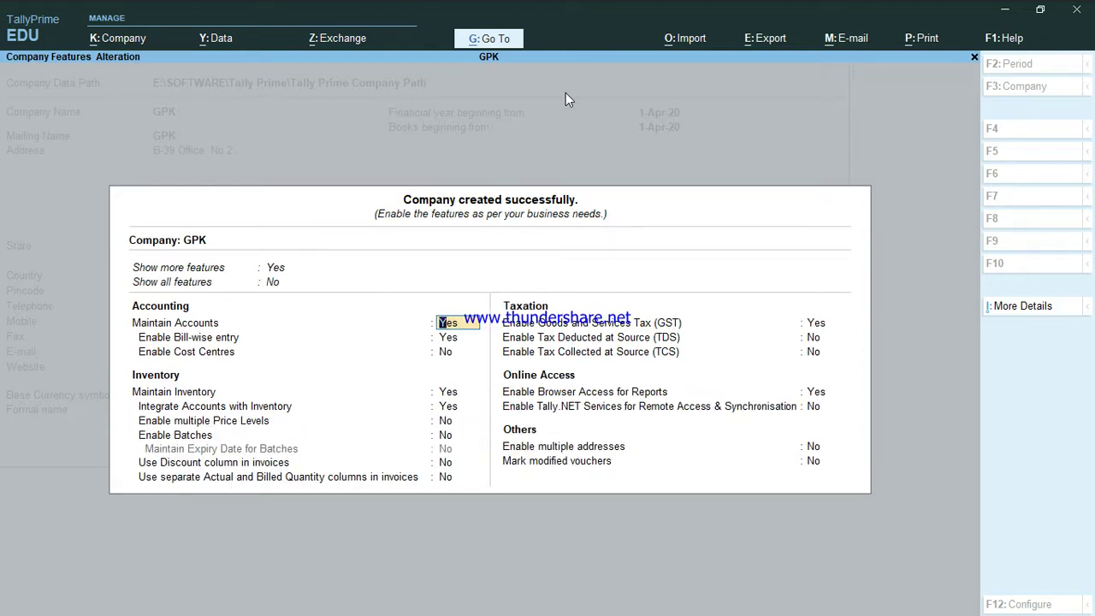
{"action": "key", "text": "Up"}
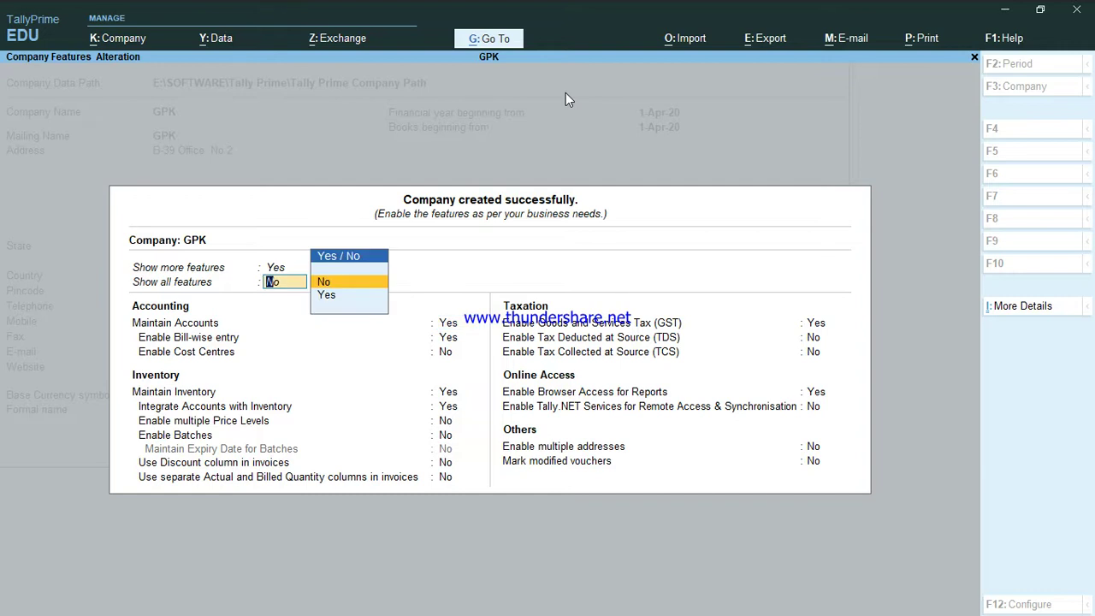
{"action": "key", "text": "Down"}
{"action": "key", "text": "Return"}
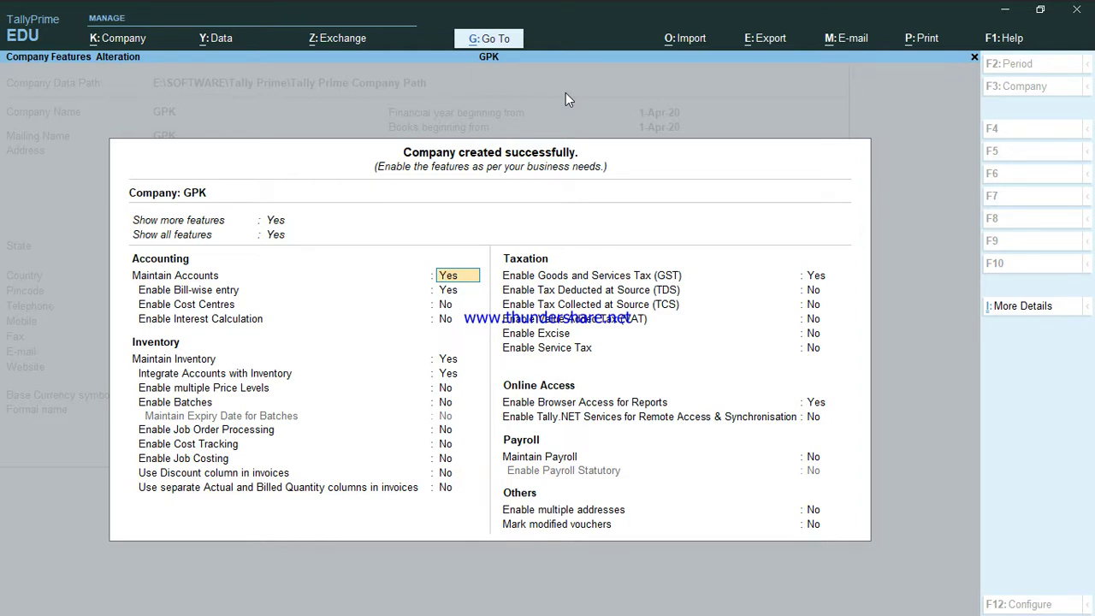
{"action": "key", "text": "Up"}
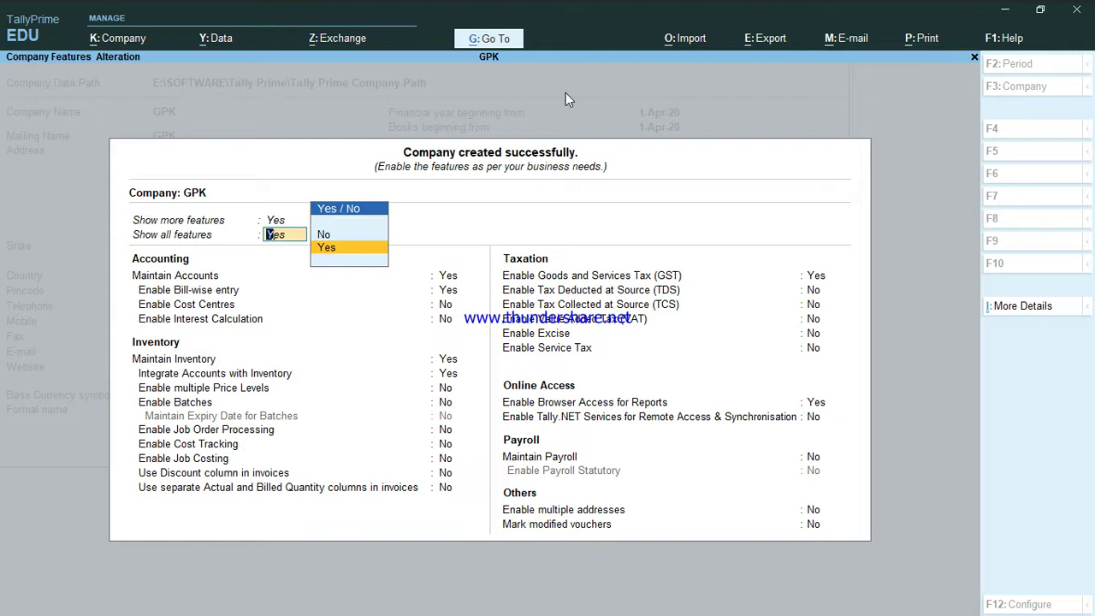
{"action": "type", "text": "n"}
{"action": "key", "text": "Return"}
{"action": "key", "text": "Up"}
{"action": "key", "text": "Up"}
{"action": "type", "text": "n"}
{"action": "key", "text": "Return"}
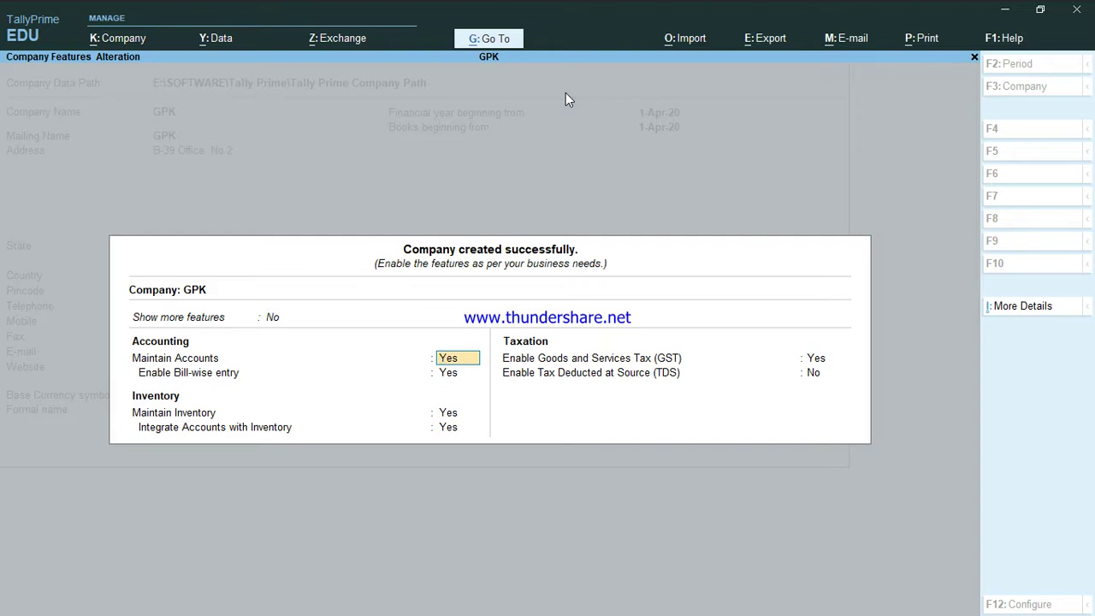
{"action": "key", "text": "Return"}
{"action": "key", "text": "Return"}
{"action": "key", "text": "Return"}
{"action": "key", "text": "Return"}
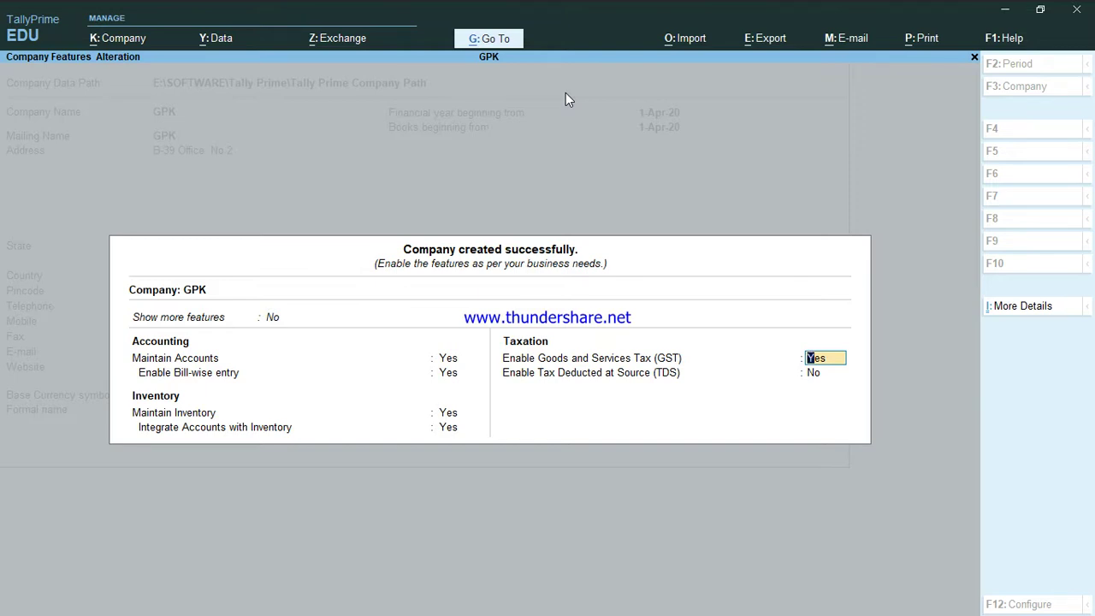
Accept GST details with State Delhi, Regular registration and monthly GSTR-1, then accept Company Features.
{"action": "key", "text": "Return"}
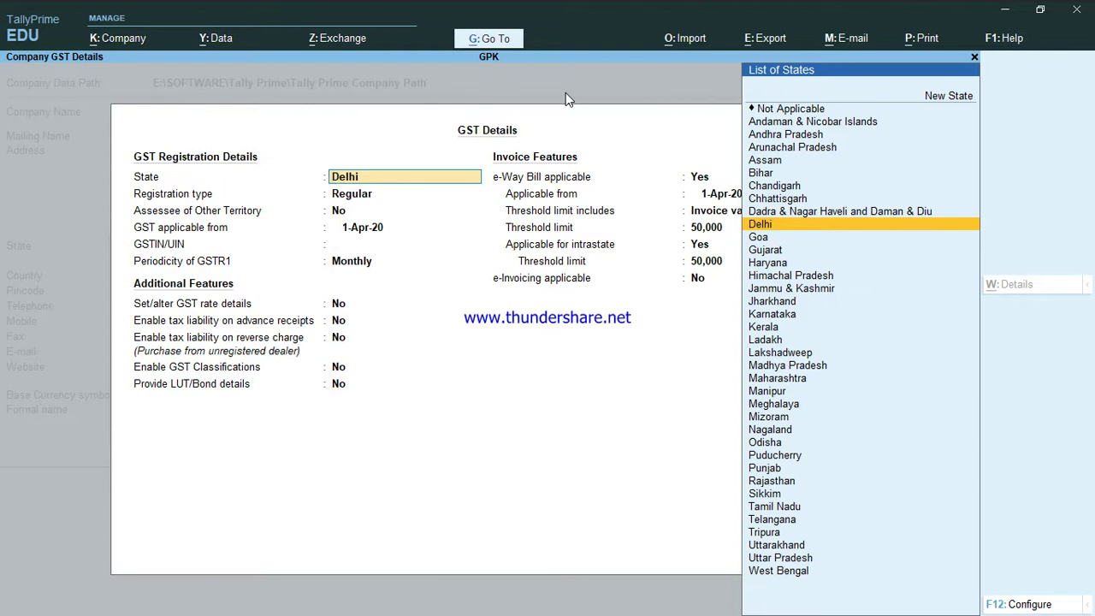
{"action": "key", "text": "Return"}
{"action": "key", "text": "Return"}
{"action": "key", "text": "Return"}
{"action": "key", "text": "Return"}
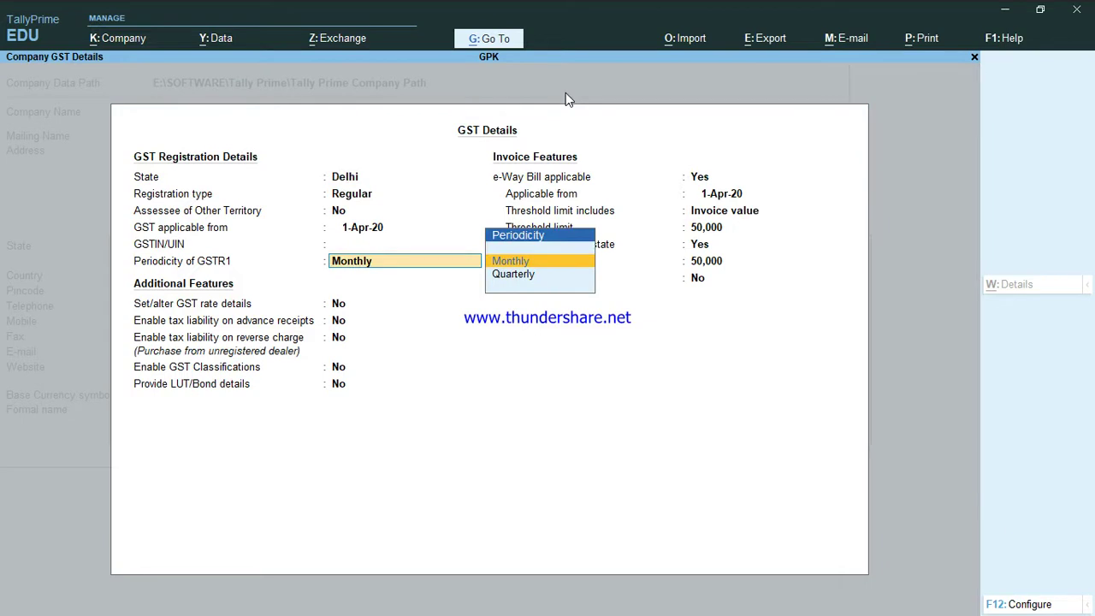
{"action": "key", "text": "Return"}
{"action": "key", "text": "Return"}
{"action": "key", "text": "Return"}
{"action": "key", "text": "Return"}
{"action": "key", "text": "Return"}
{"action": "key", "text": "Return"}
{"action": "key", "text": "Return"}
{"action": "key", "text": "Return"}
{"action": "key", "text": "Return"}
{"action": "key", "text": "Return"}
{"action": "key", "text": "Return"}
{"action": "key", "text": "Return"}
{"action": "key", "text": "Return"}
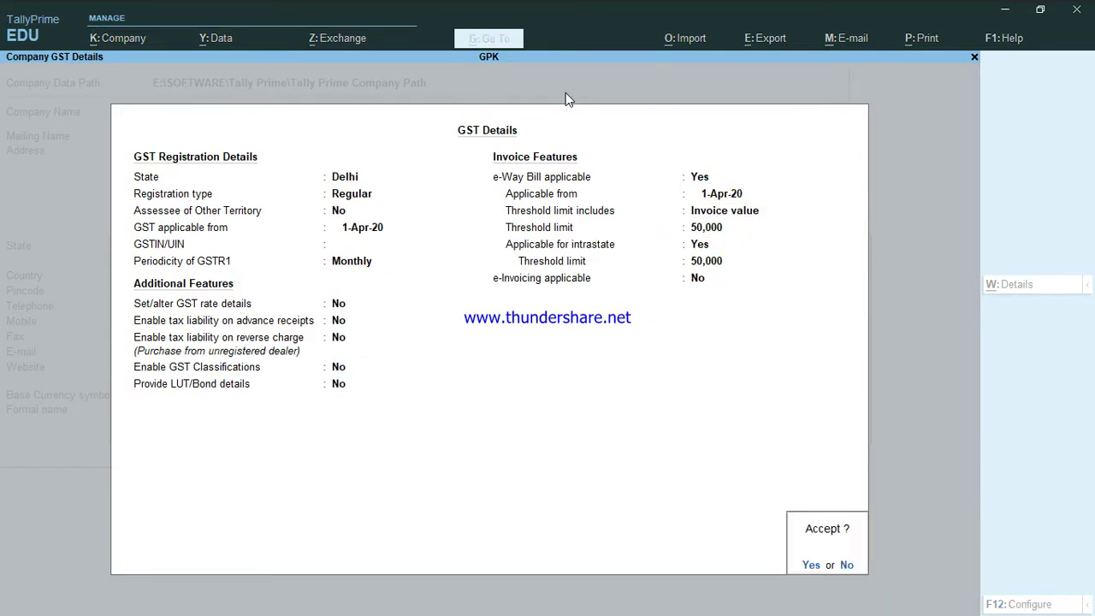
{"action": "key", "text": "Return"}
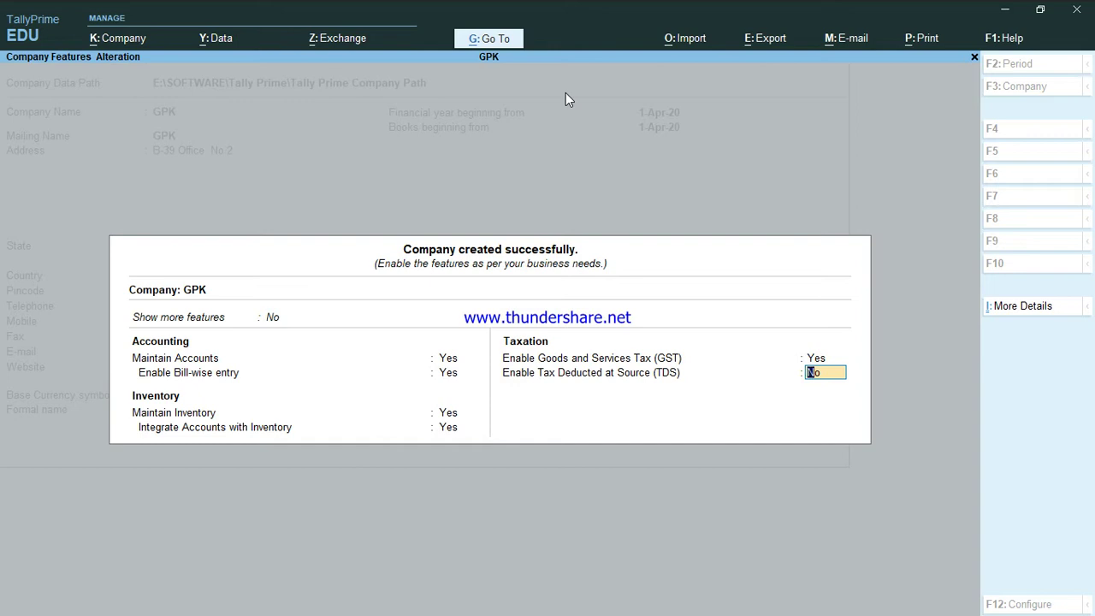
{"action": "key", "text": "Return"}
{"action": "key", "text": "Return"}
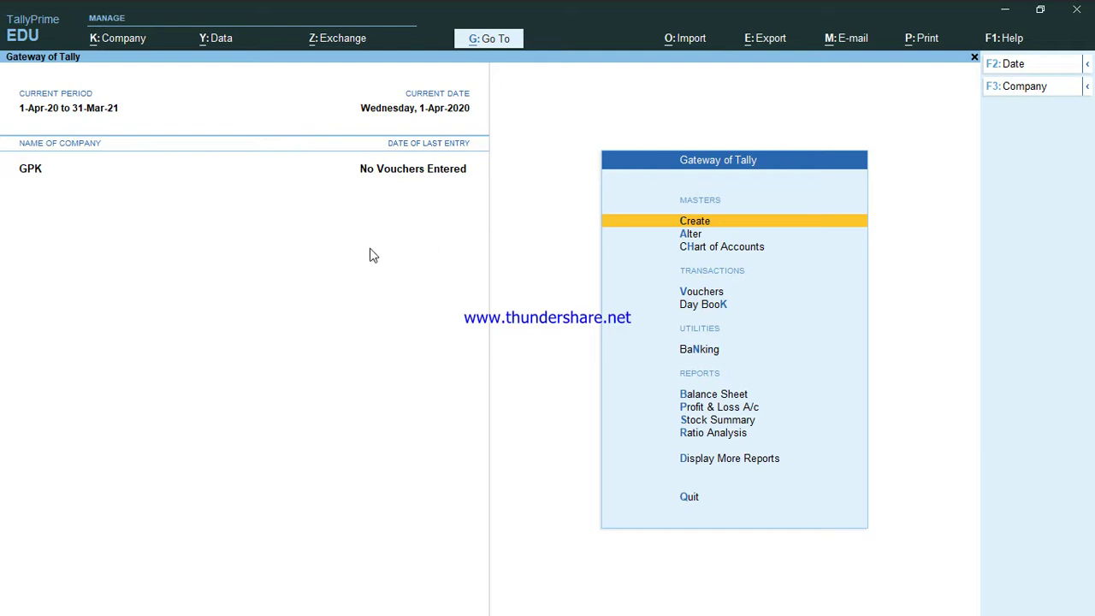
Dismiss the Windows touch keyboard and browse the Gateway of Tally menu up to Vouchers.
{"action": "left_click", "coordinate": [78, 186]}
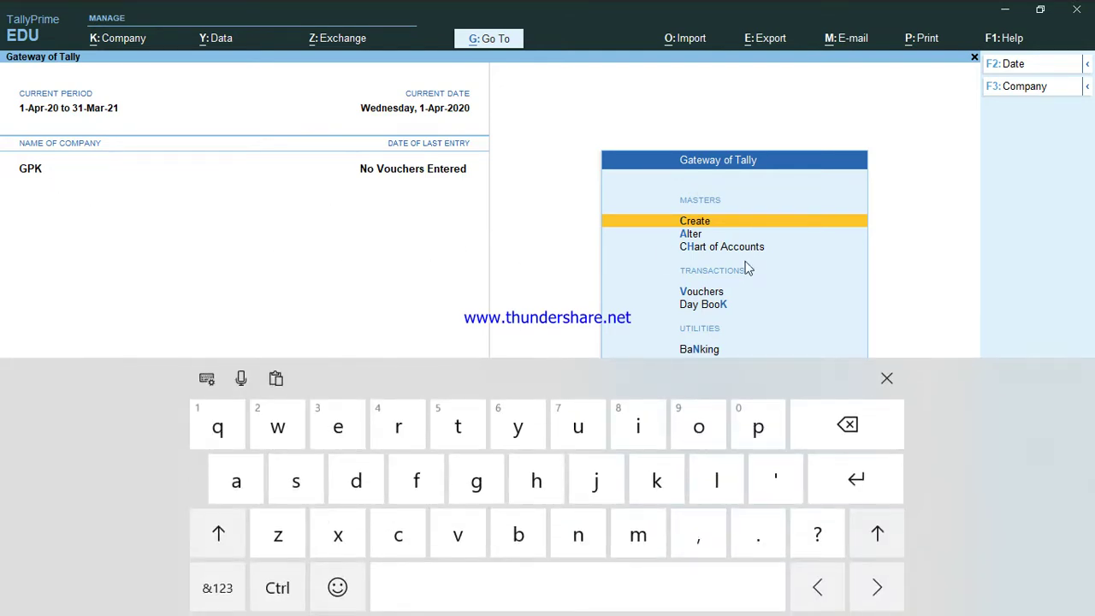
{"action": "left_click", "coordinate": [887, 378]}
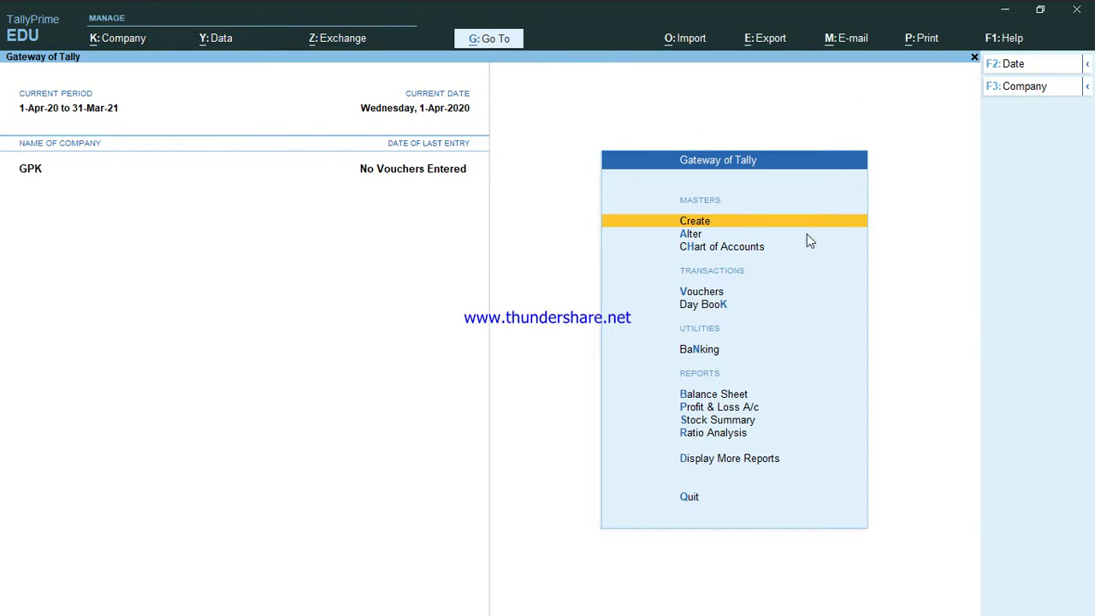
{"action": "key", "text": "Down"}
{"action": "key", "text": "Down"}
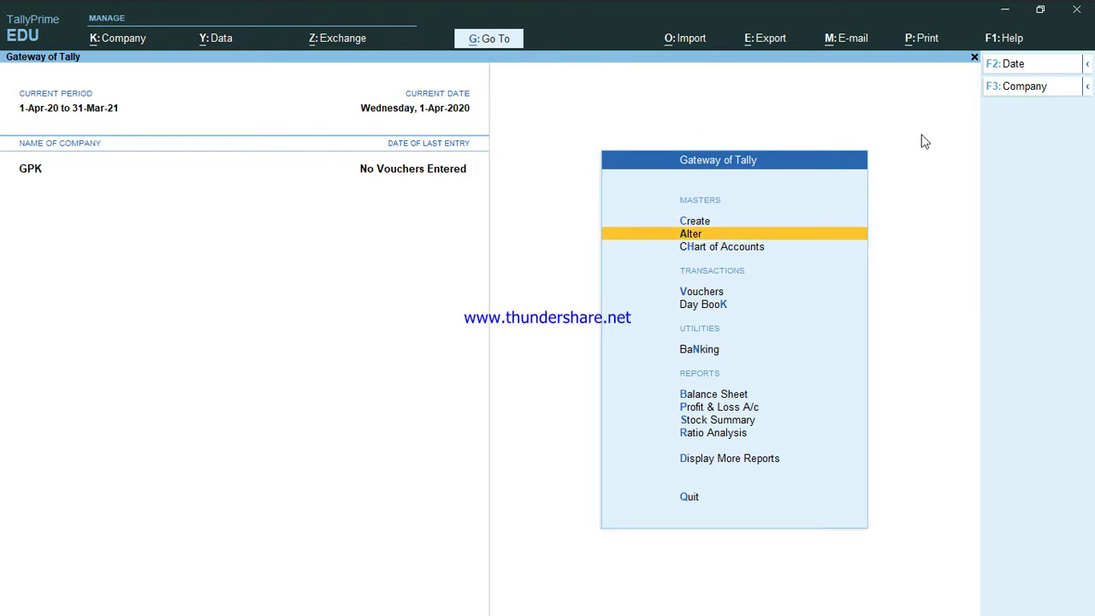
{"action": "key", "text": "Up"}
{"action": "key", "text": "Up"}
{"action": "key", "text": "Down"}
{"action": "key", "text": "Up"}
{"action": "key", "text": "Down"}
{"action": "key", "text": "Down"}
{"action": "key", "text": "Down"}
{"action": "key", "text": "Down"}
{"action": "key", "text": "Down"}
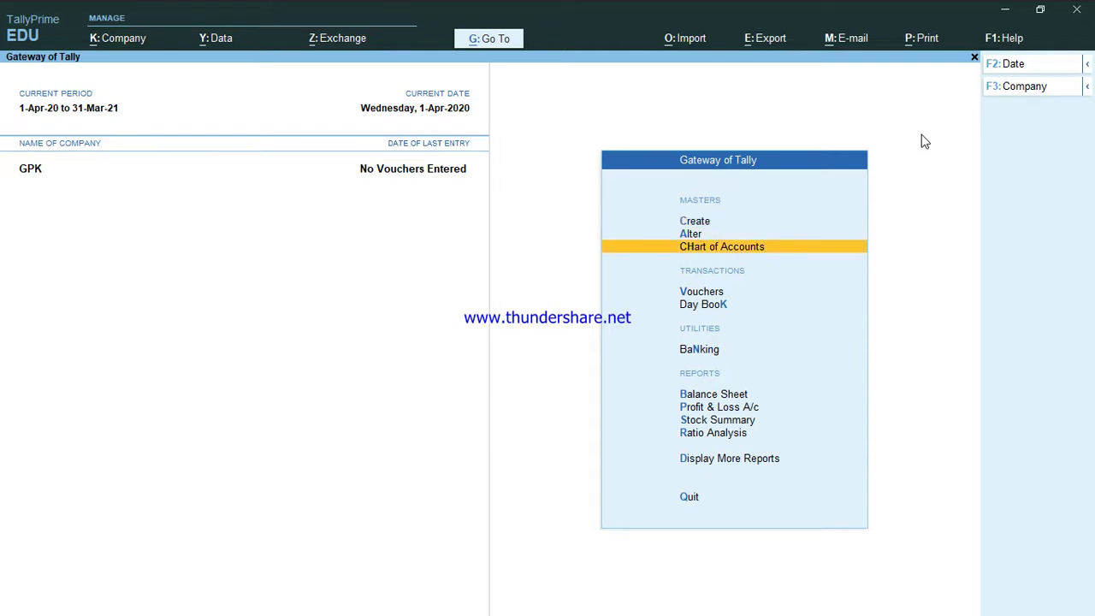
{"action": "key", "text": "Up"}
{"action": "key", "text": "Up"}
{"action": "key", "text": "Down"}
{"action": "key", "text": "Down"}
{"action": "key", "text": "Down"}
{"action": "key", "text": "Down"}
{"action": "key", "text": "Down"}
{"action": "key", "text": "Down"}
{"action": "key", "text": "Down"}
{"action": "key", "text": "Down"}
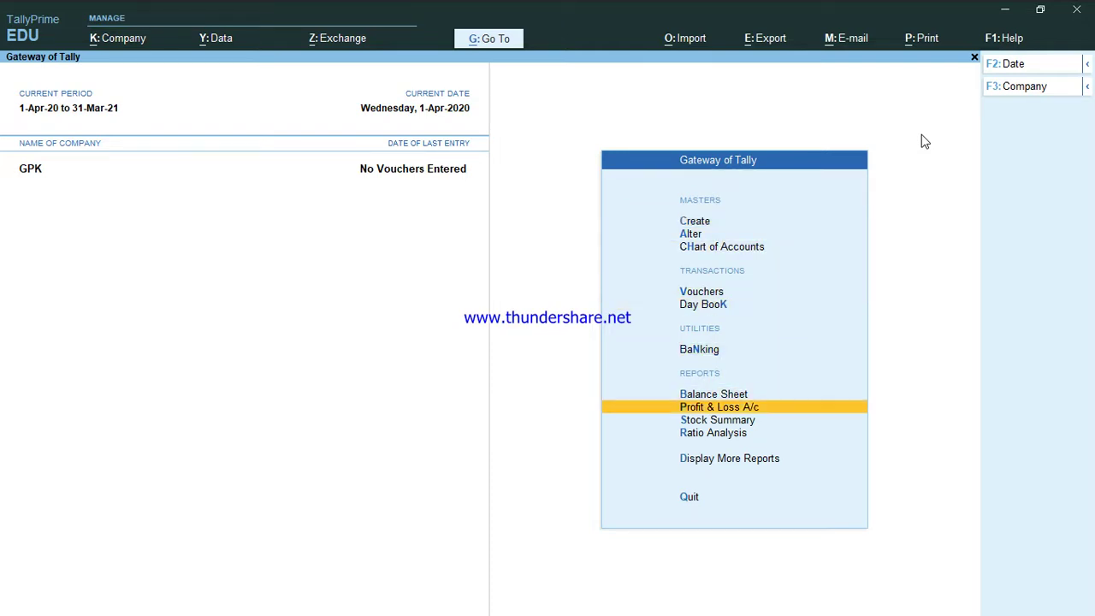
{"action": "key", "text": "Up"}
{"action": "key", "text": "Up"}
{"action": "key", "text": "Up"}
{"action": "key", "text": "Up"}
{"action": "key", "text": "Up"}
{"action": "key", "text": "Up"}
{"action": "key", "text": "Up"}
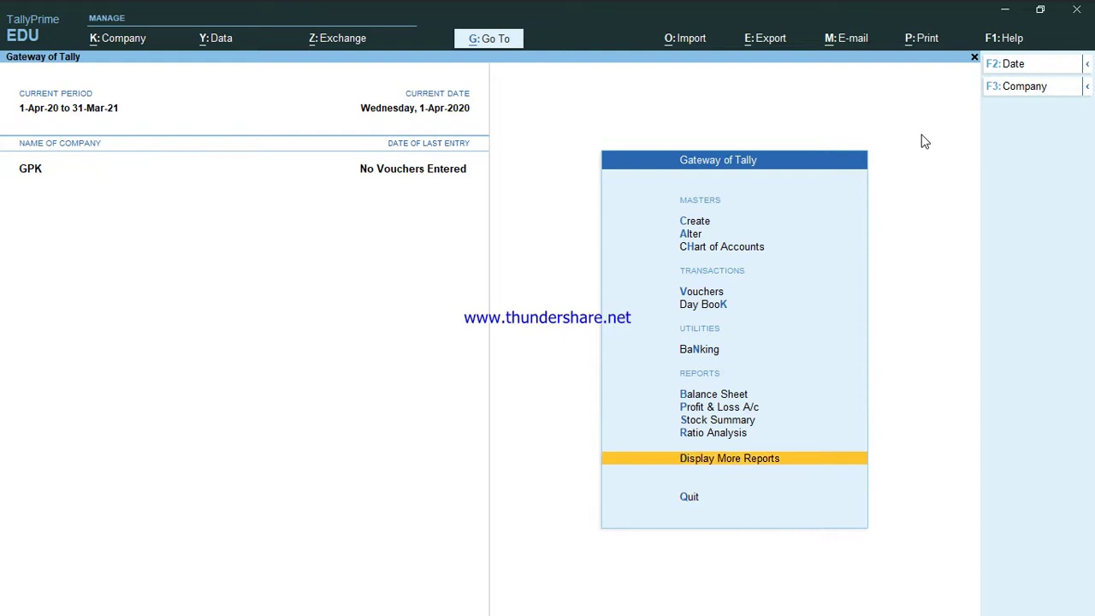
{"action": "key", "text": "Up"}
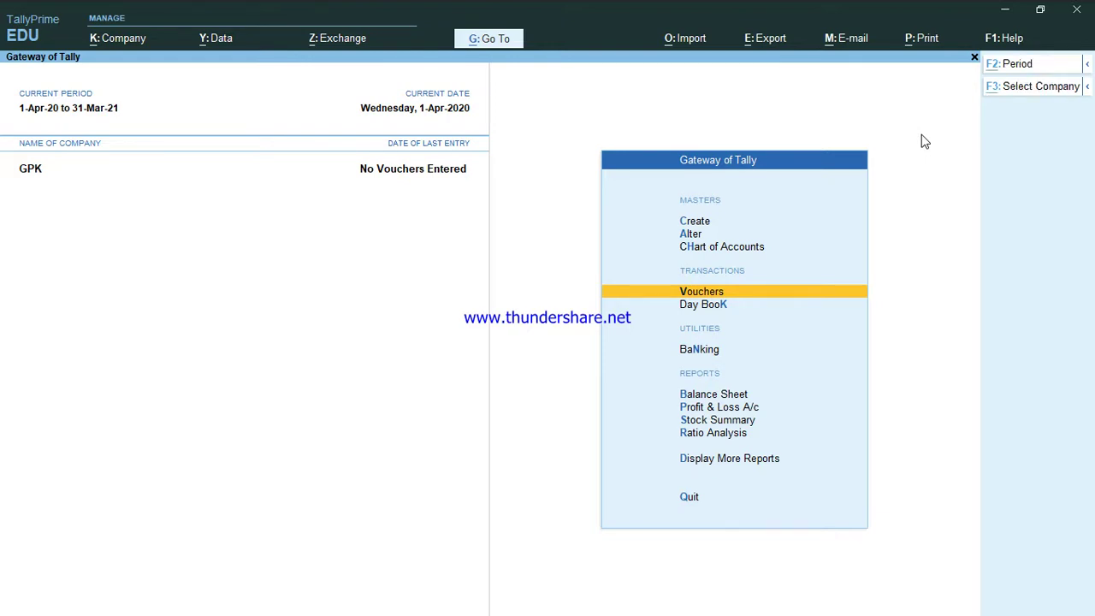
{"action": "key", "text": "XF86AudioRaiseVolume"}
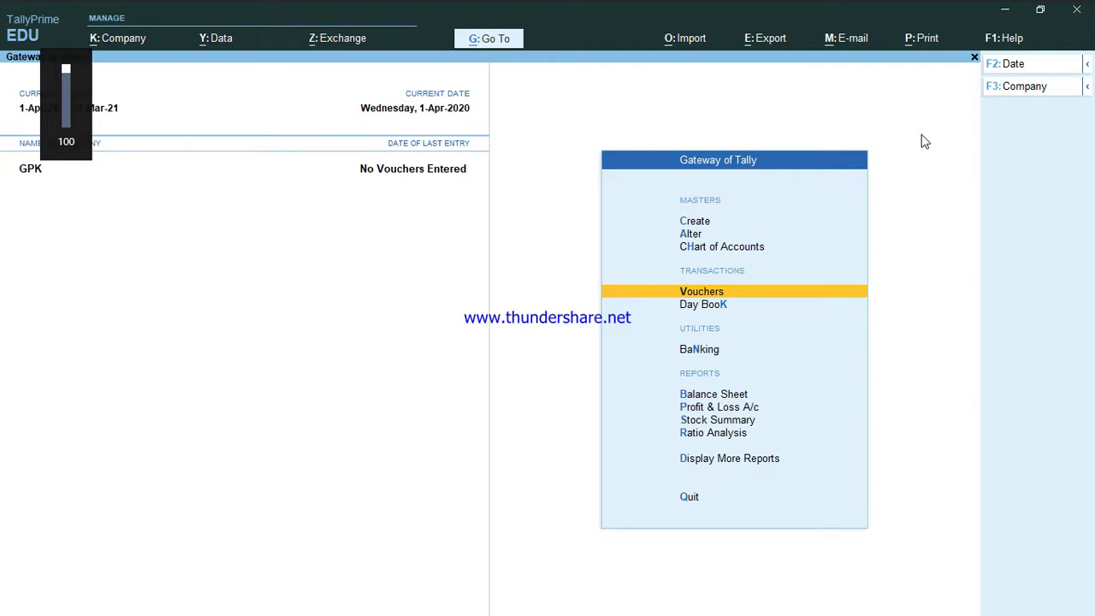
{"action": "key", "text": "alt+F3"}
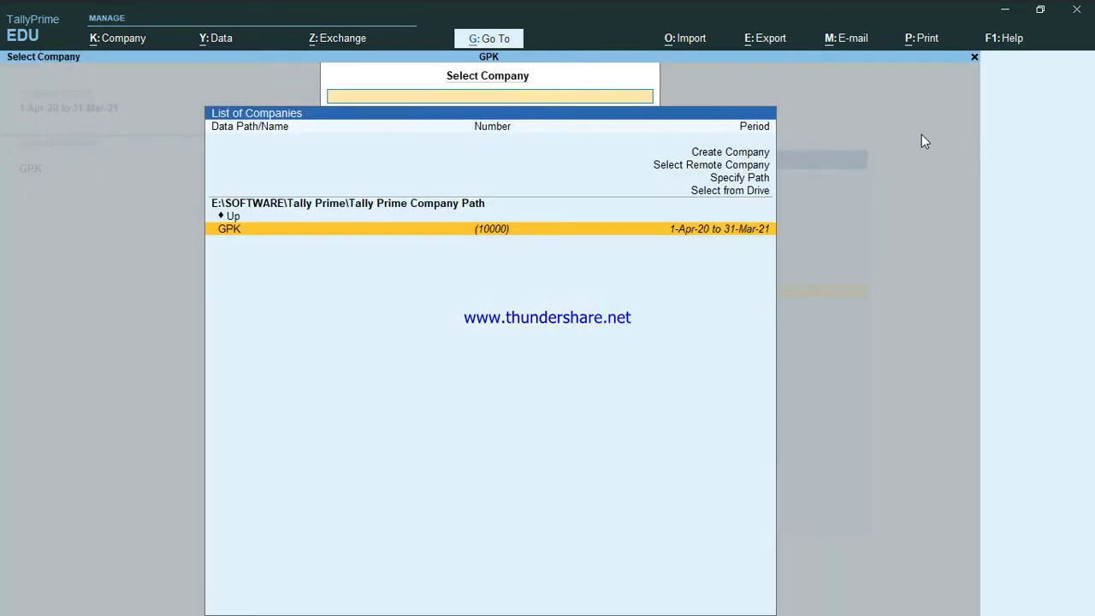
{"action": "key", "text": "Return"}
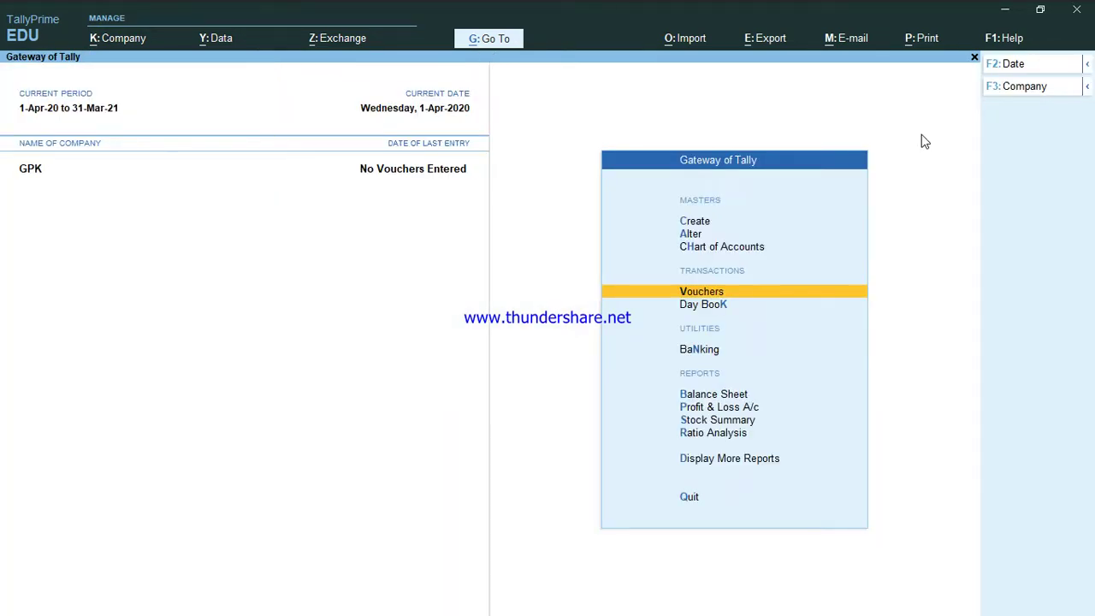
{"action": "key", "text": "Up"}
{"action": "key", "text": "Up"}
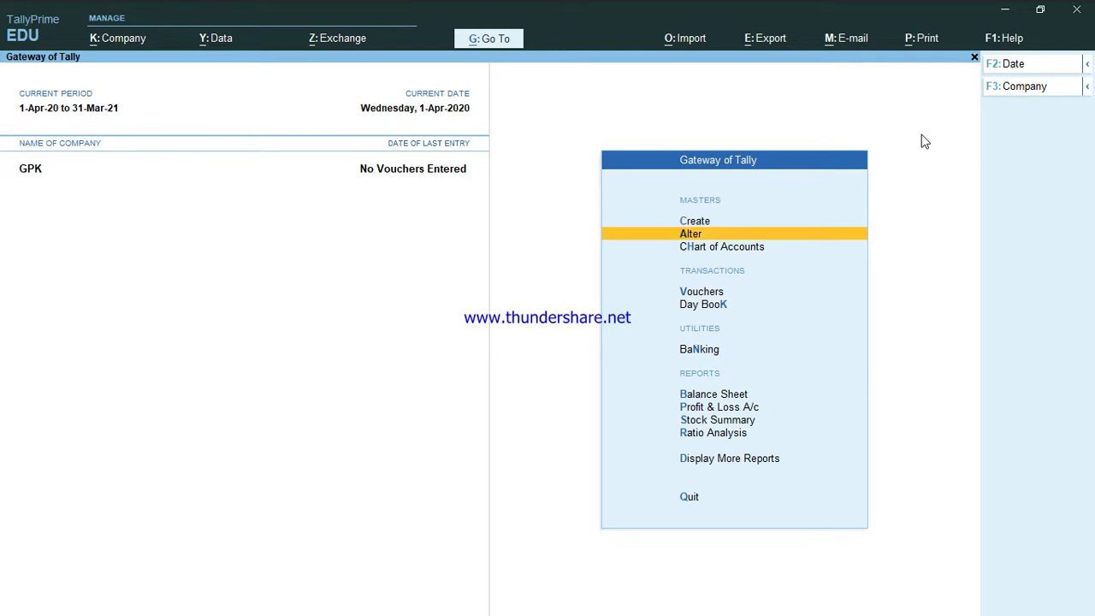
{"action": "key", "text": "Return"}
{"action": "key", "text": "Down"}
{"action": "key", "text": "Down"}
{"action": "key", "text": "Down"}
{"action": "key", "text": "Down"}
{"action": "key", "text": "Down"}
{"action": "key", "text": "Down"}
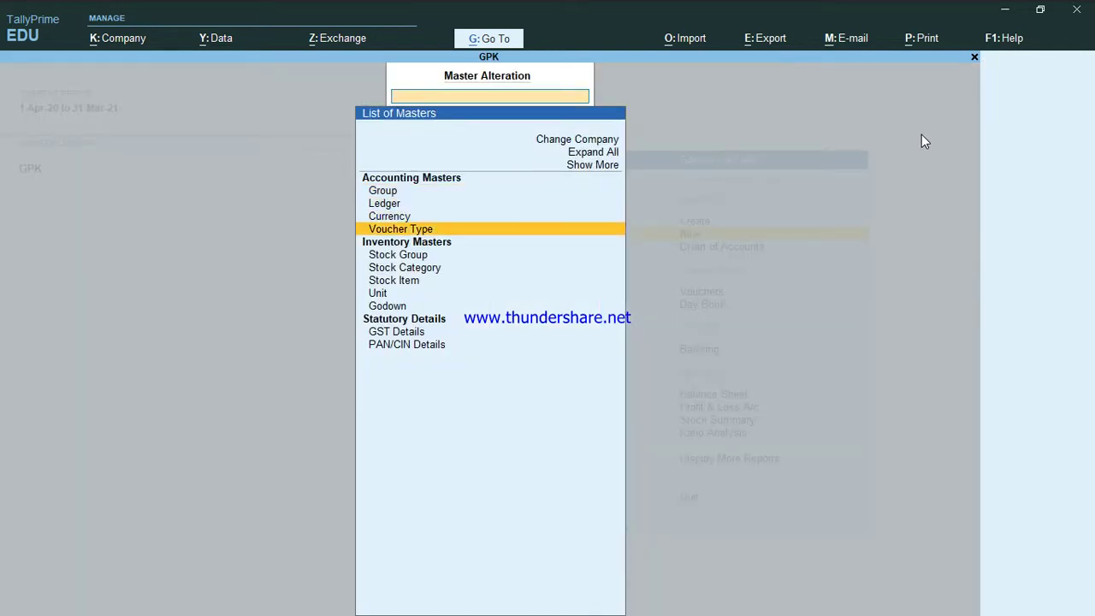
{"action": "key", "text": "Escape"}
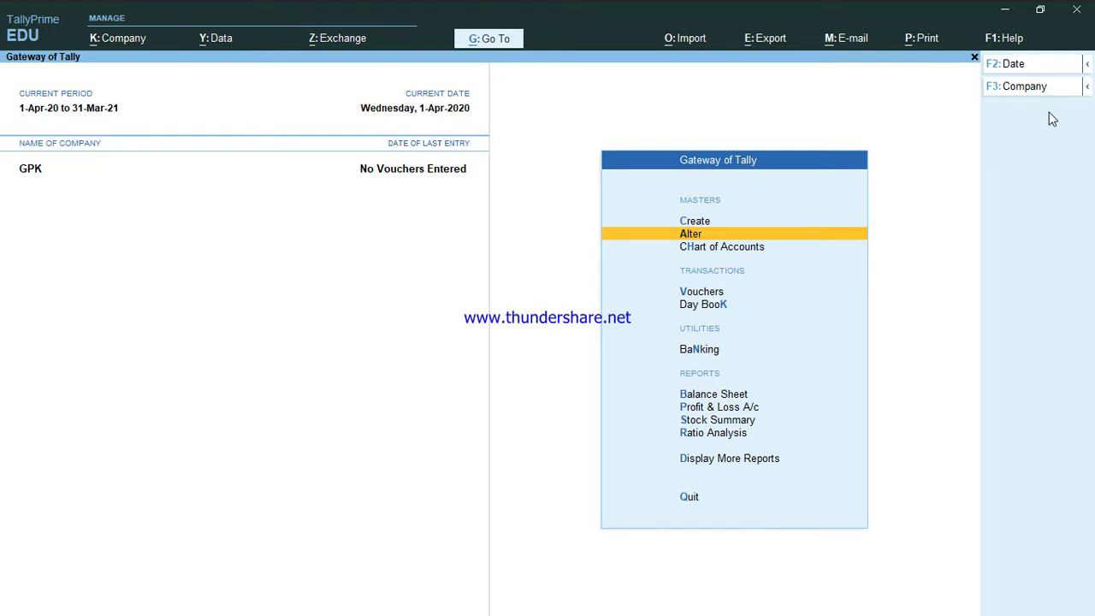
From the F3: Company list, choose GPK to open its Company Alteration form.
{"action": "key", "text": "alt"}
{"action": "left_click", "coordinate": [1017, 89]}
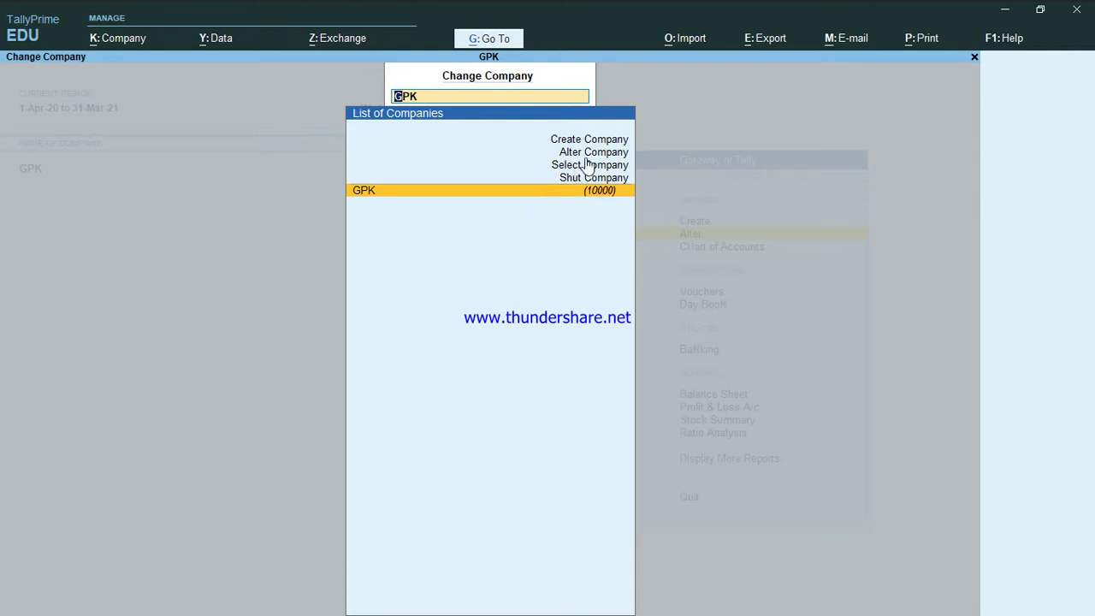
{"action": "key", "text": "Return"}
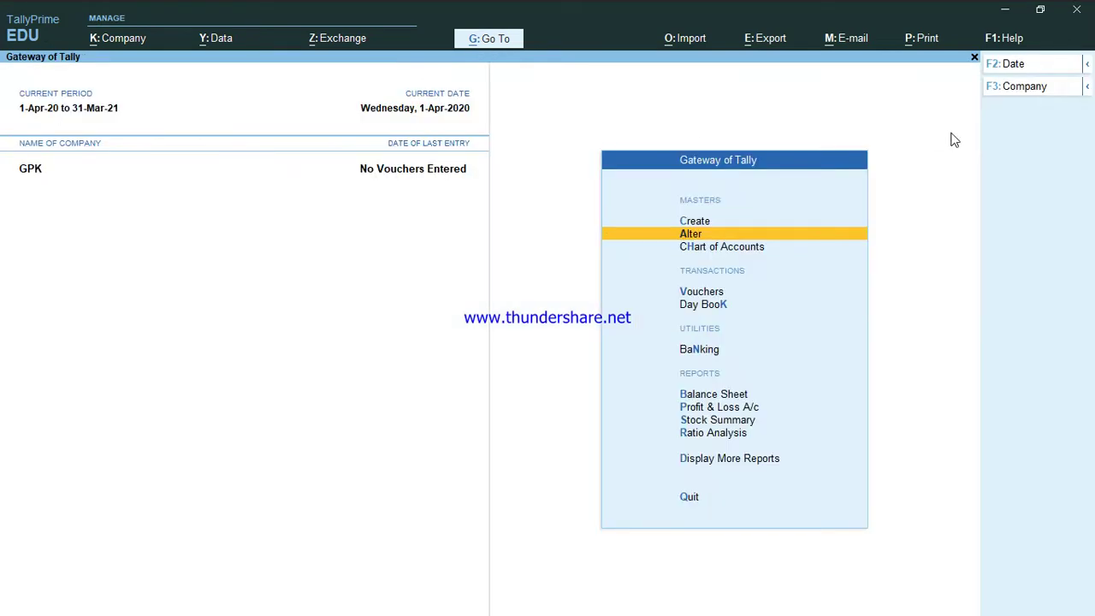
{"action": "left_click", "coordinate": [1039, 89]}
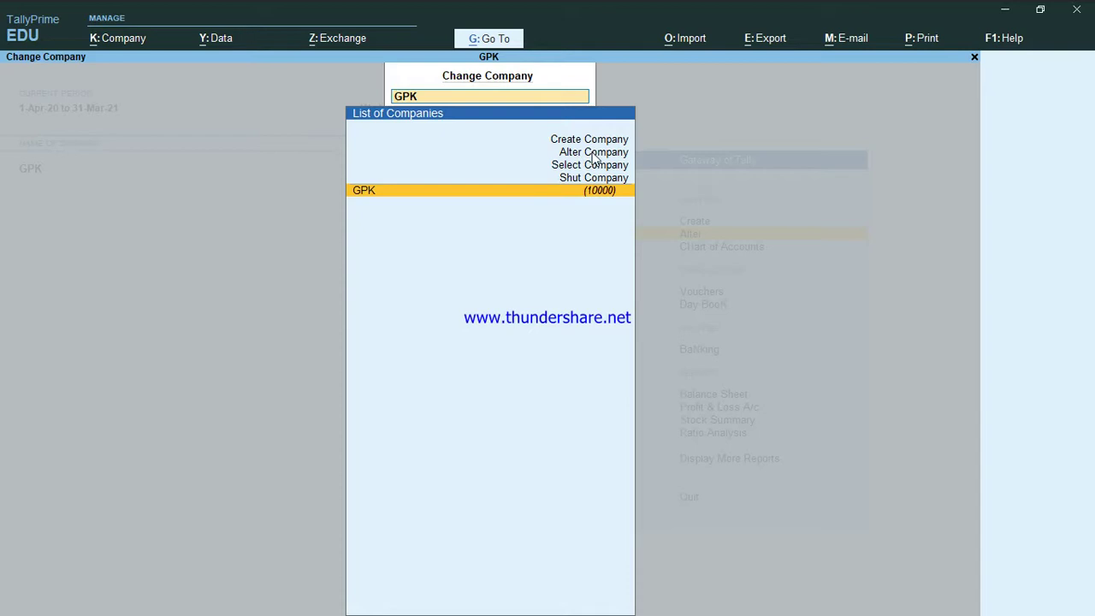
{"action": "left_click", "coordinate": [594, 156]}
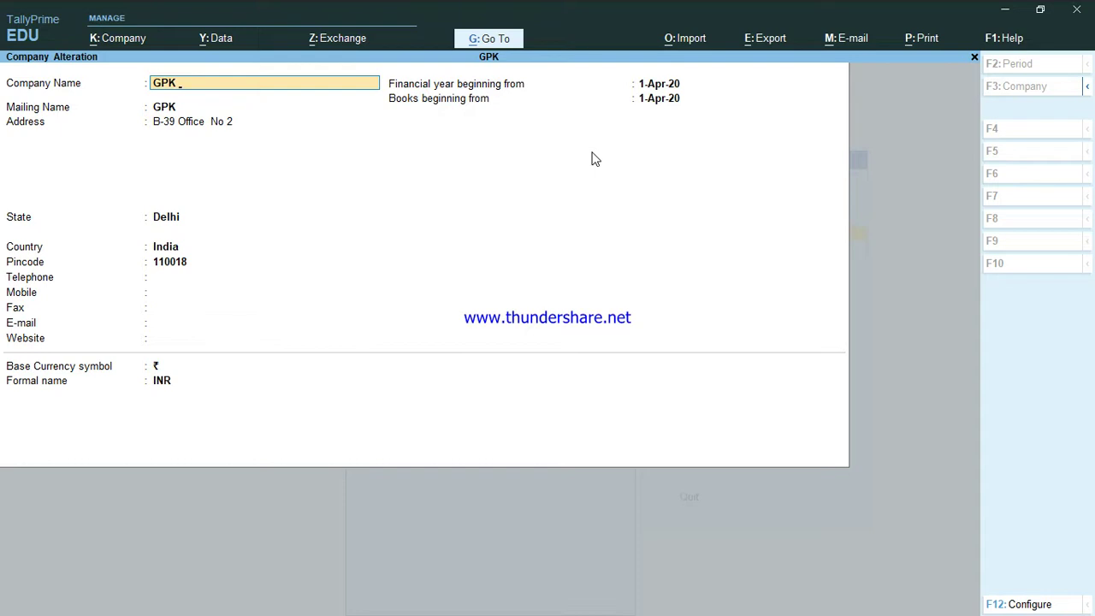
Erase the stray text so the company name stays GPK, then accept the unchanged Company Alteration form.
{"action": "type", "text": "Klksldjalkjas"}
{"action": "key", "text": "BackSpace"}
{"action": "key", "text": "BackSpace"}
{"action": "key", "text": "BackSpace"}
{"action": "key", "text": "BackSpace"}
{"action": "key", "text": "BackSpace"}
{"action": "key", "text": "BackSpace"}
{"action": "key", "text": "BackSpace"}
{"action": "key", "text": "BackSpace"}
{"action": "key", "text": "BackSpace"}
{"action": "key", "text": "BackSpace"}
{"action": "key", "text": "BackSpace"}
{"action": "key", "text": "BackSpace"}
{"action": "key", "text": "BackSpace"}
{"action": "key", "text": "BackSpace"}
{"action": "key", "text": "Return"}
{"action": "key", "text": "Return"}
{"action": "key", "text": "Return"}
{"action": "key", "text": "Return"}
{"action": "key", "text": "Return"}
{"action": "key", "text": "Return"}
{"action": "key", "text": "Return"}
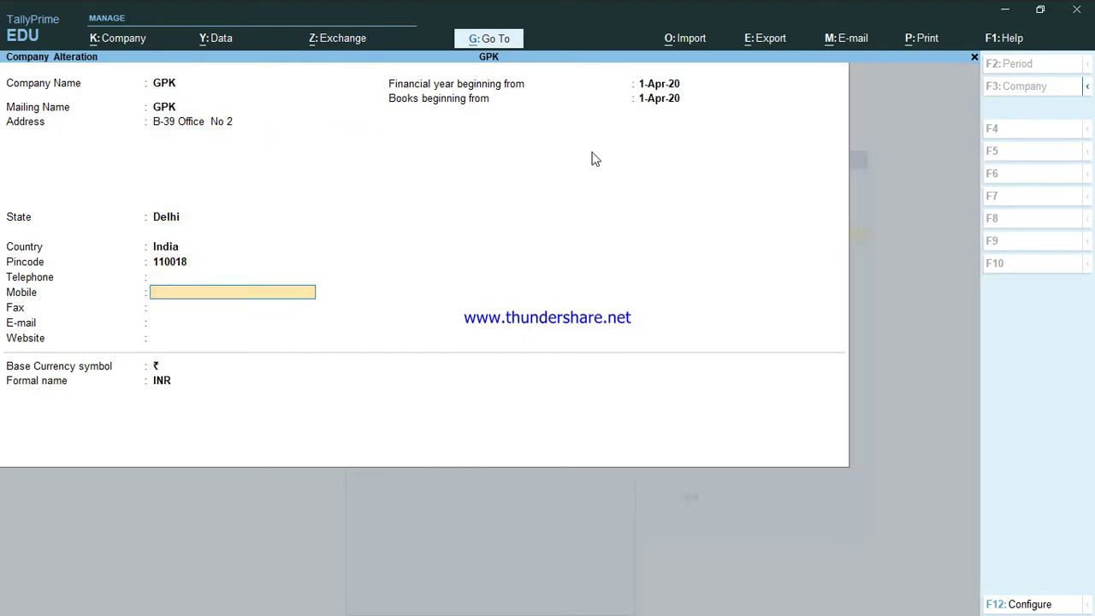
{"action": "key", "text": "Return"}
{"action": "key", "text": "Return"}
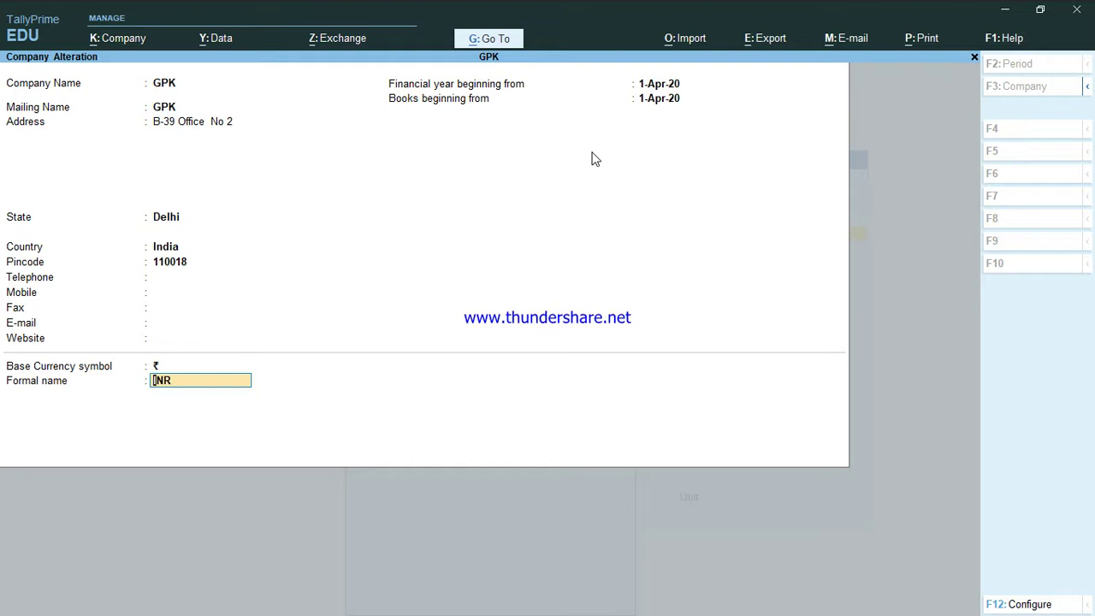
{"action": "key", "text": "Return"}
{"action": "key", "text": "Return"}
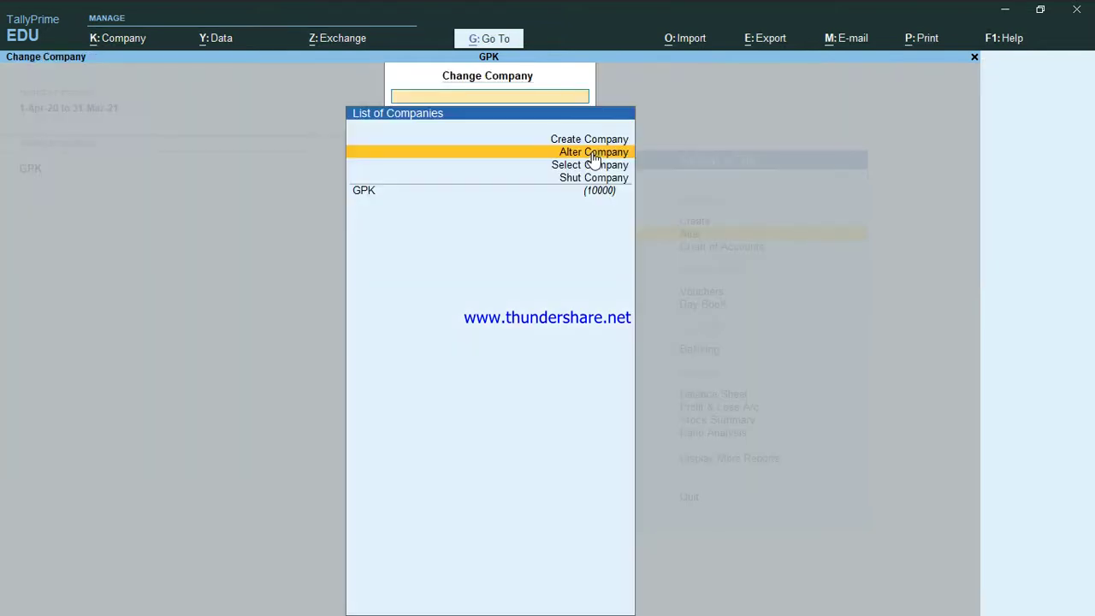
Close the Change Company list and highlight Create on the Gateway of Tally for GPK.
{"action": "key", "text": "Escape"}
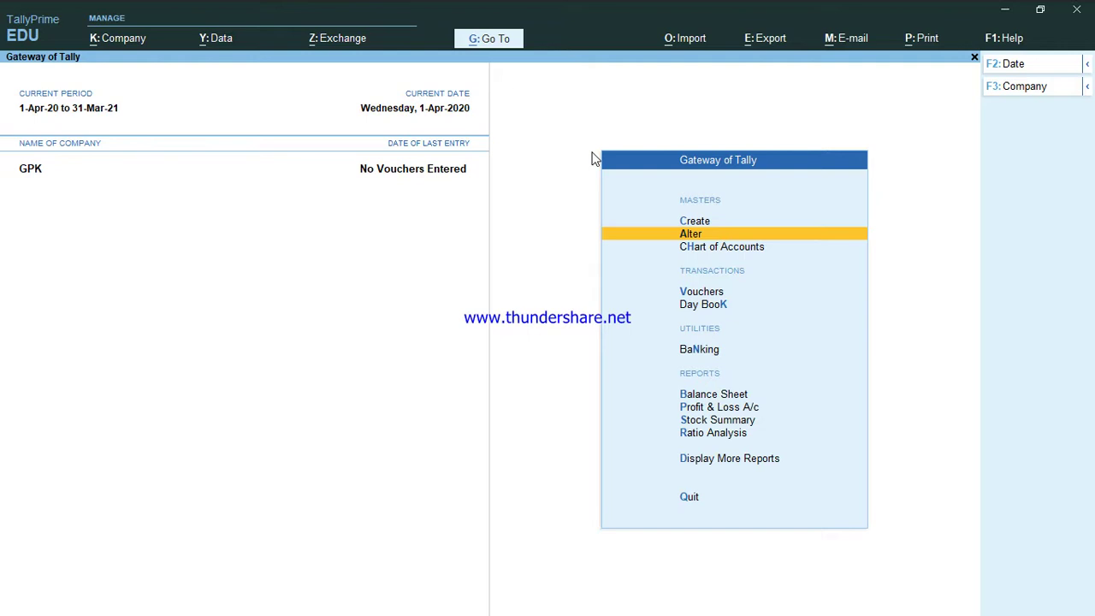
{"action": "key", "text": "Up"}
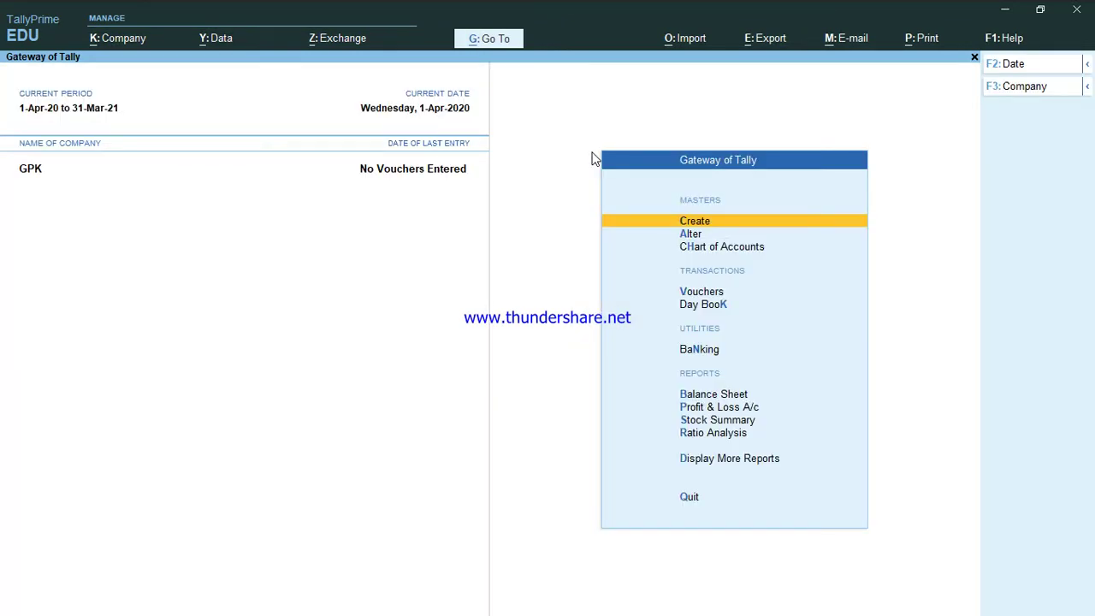